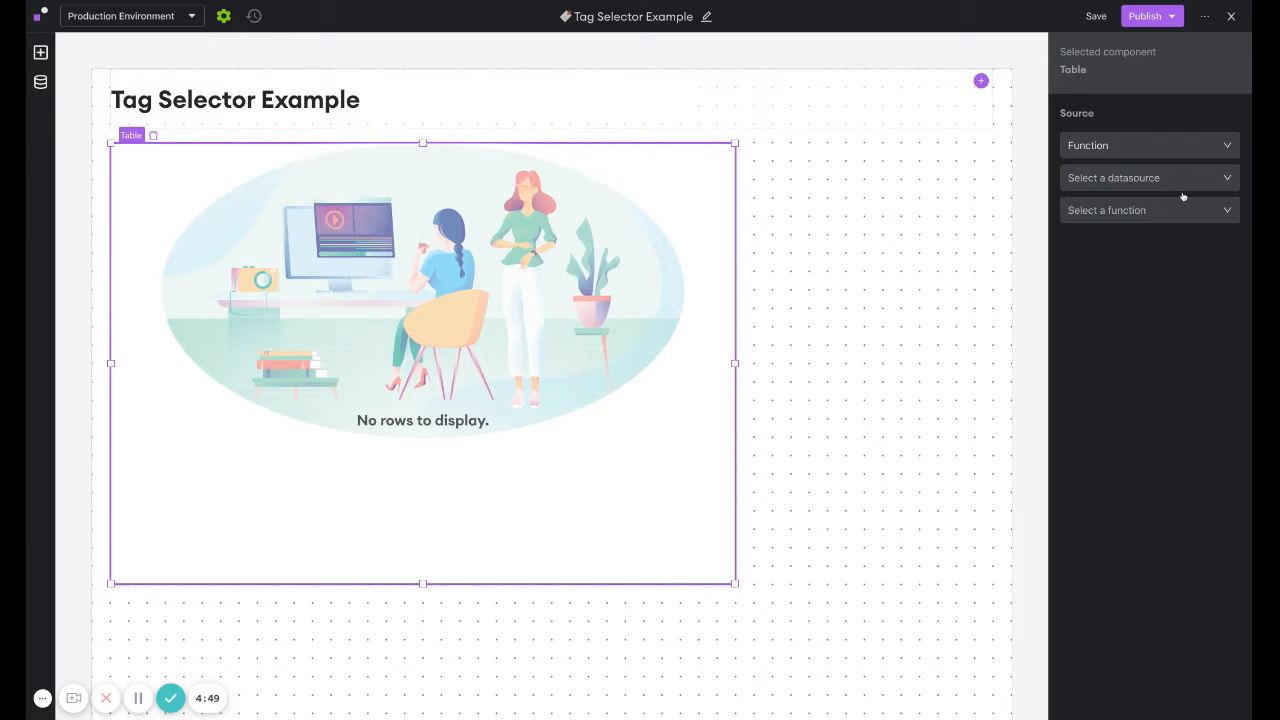
Step: Connect the table to the Images datasource using the List Listing Images records function
click(1089, 178)
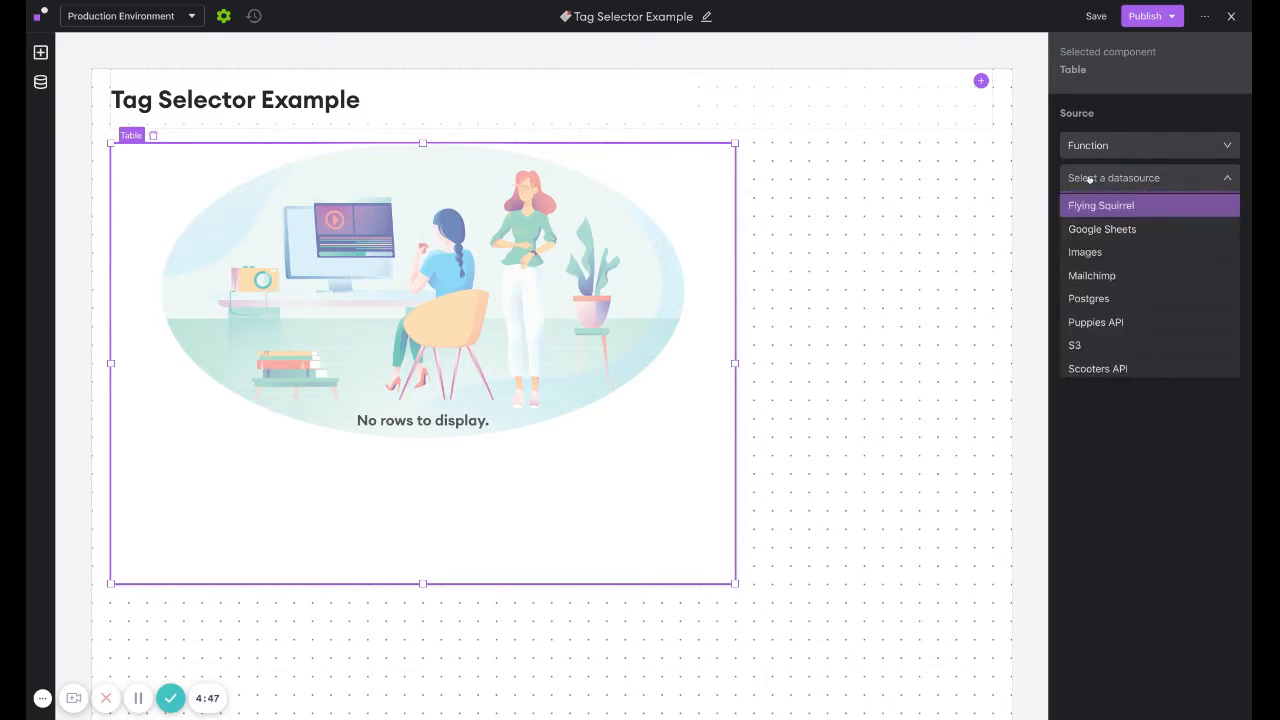
click(1087, 252)
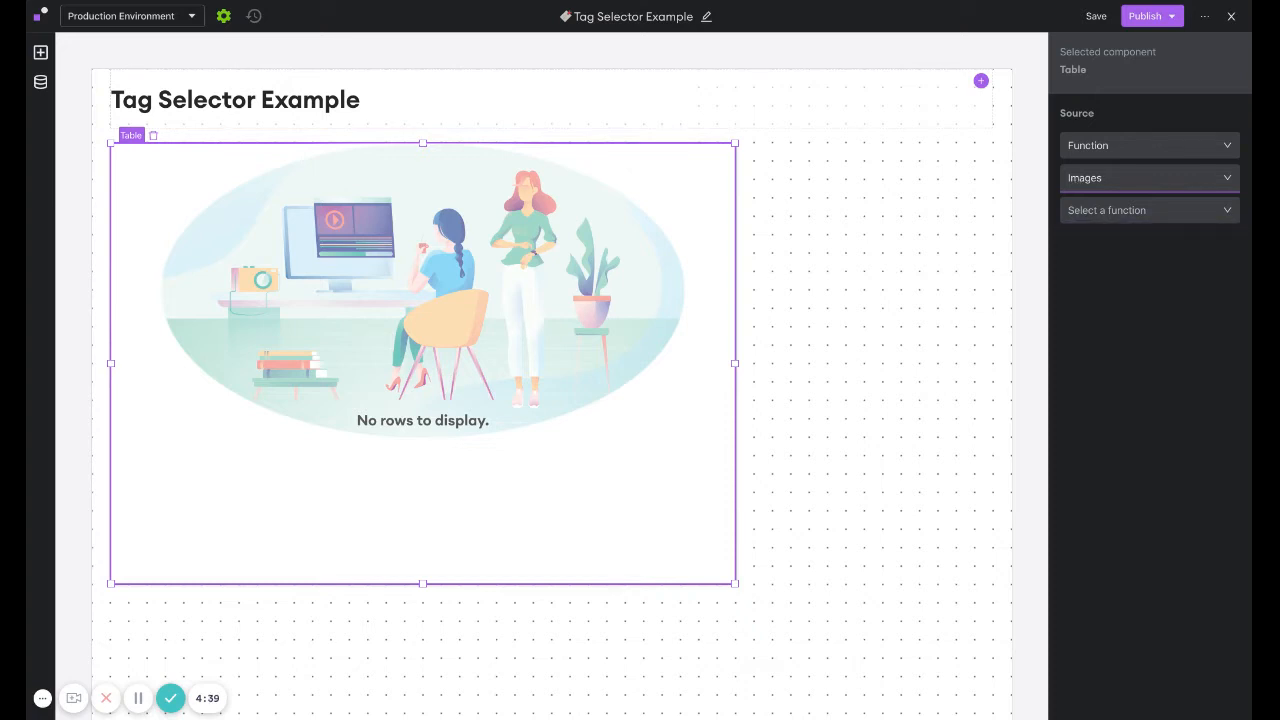
click(1081, 214)
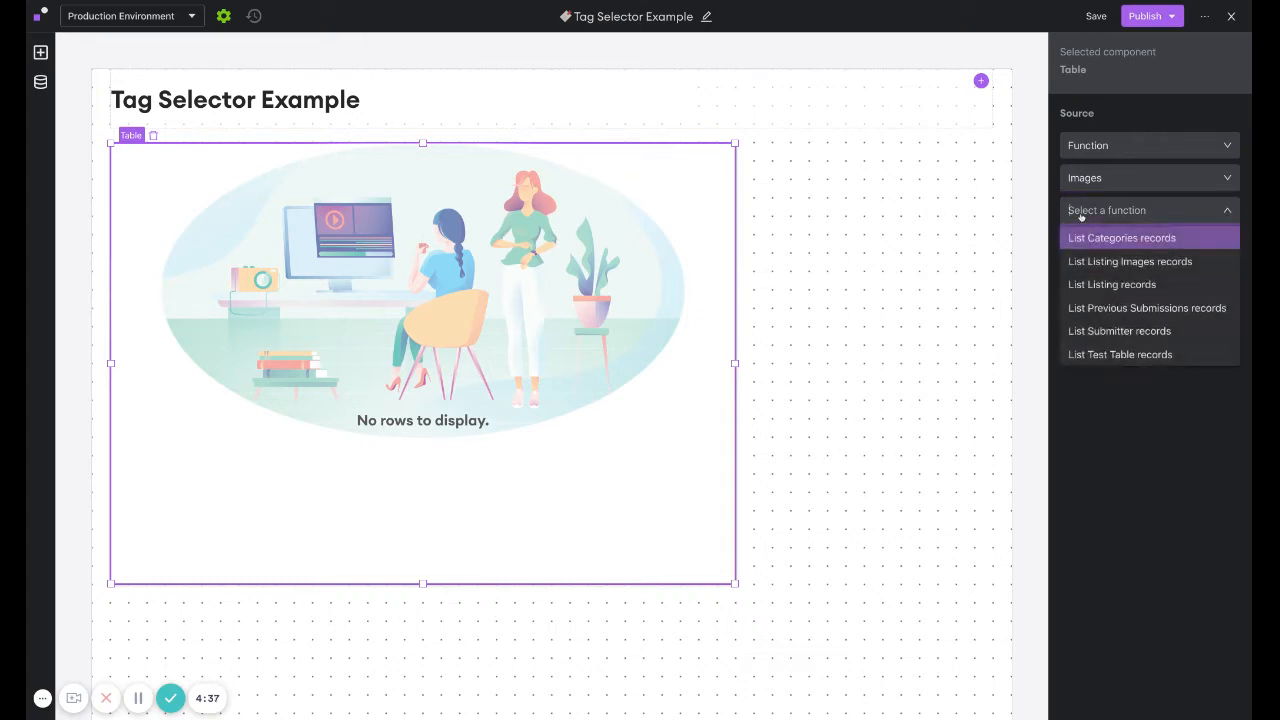
click(1109, 263)
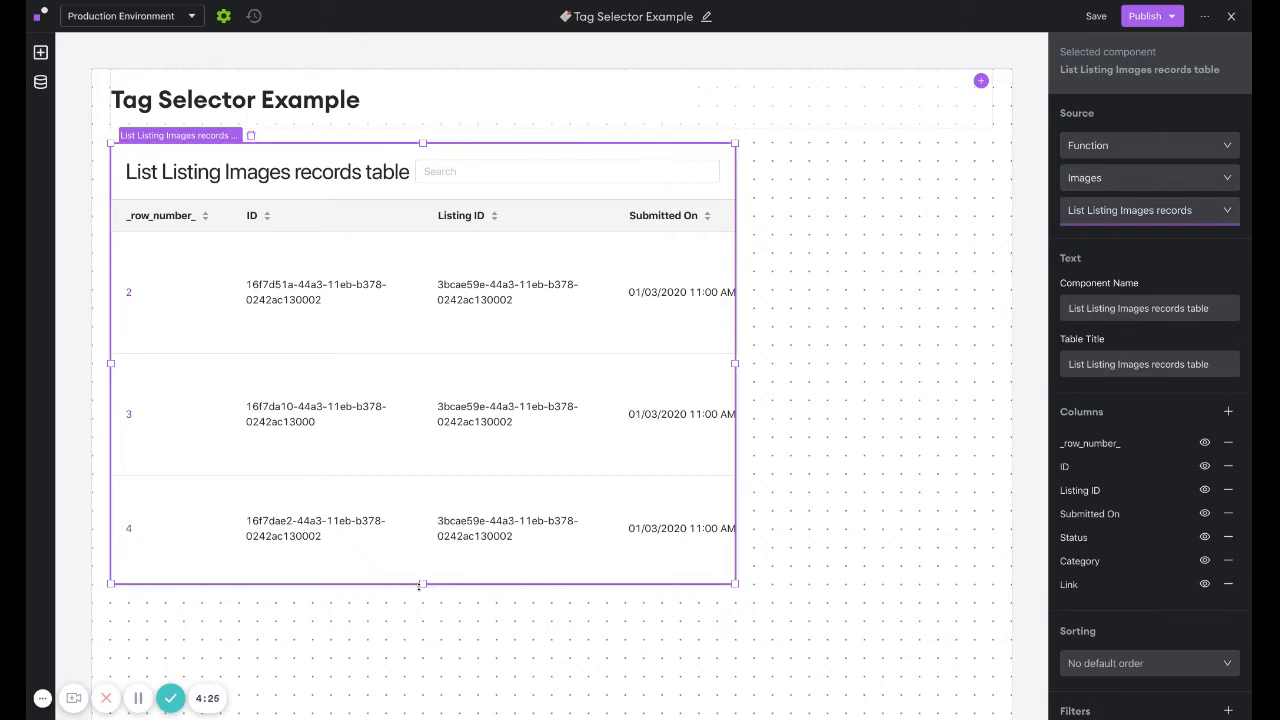
Step: Hide the _row_number_, ID, Listing ID, Submitted On and Link columns in the table
click(1206, 443)
click(1204, 466)
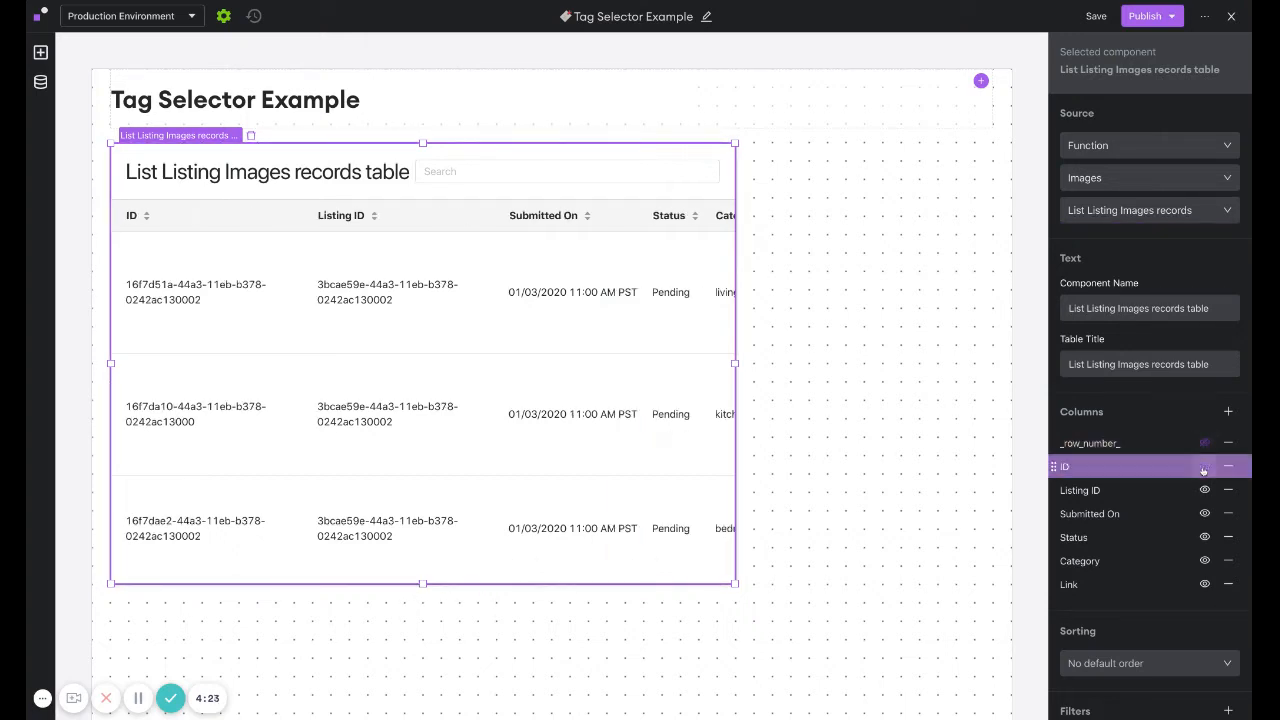
click(1202, 490)
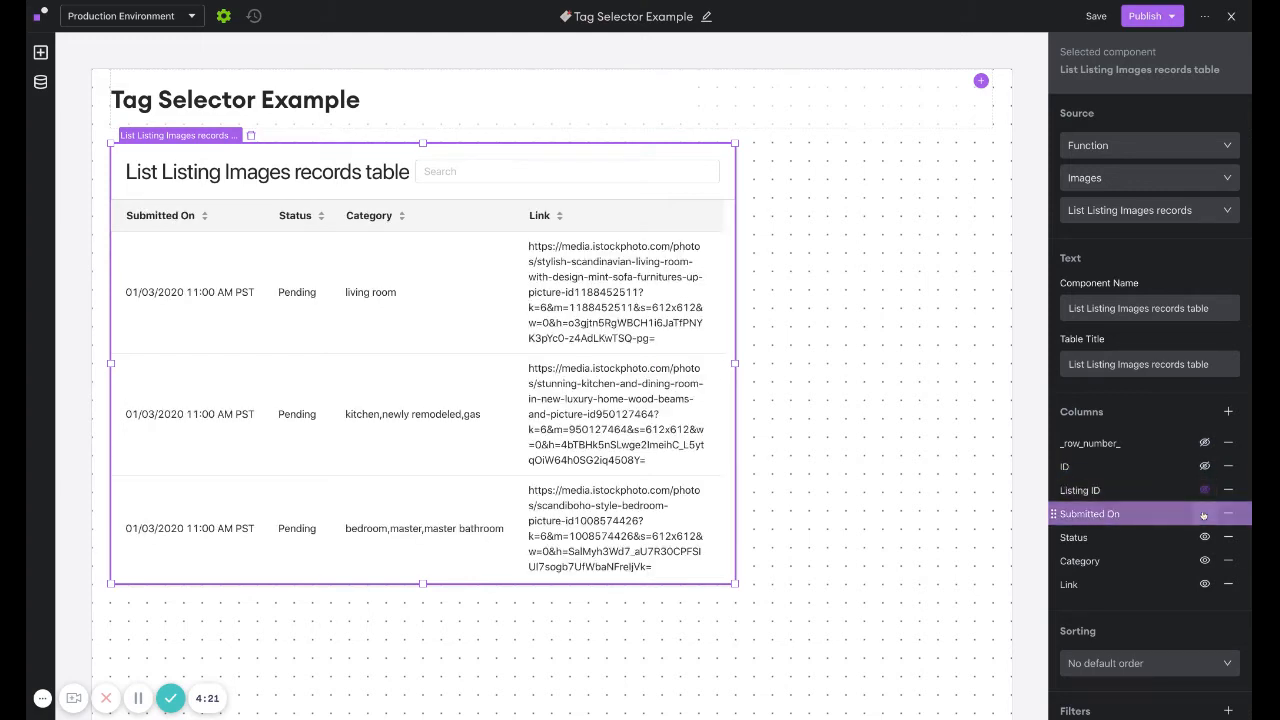
click(1204, 513)
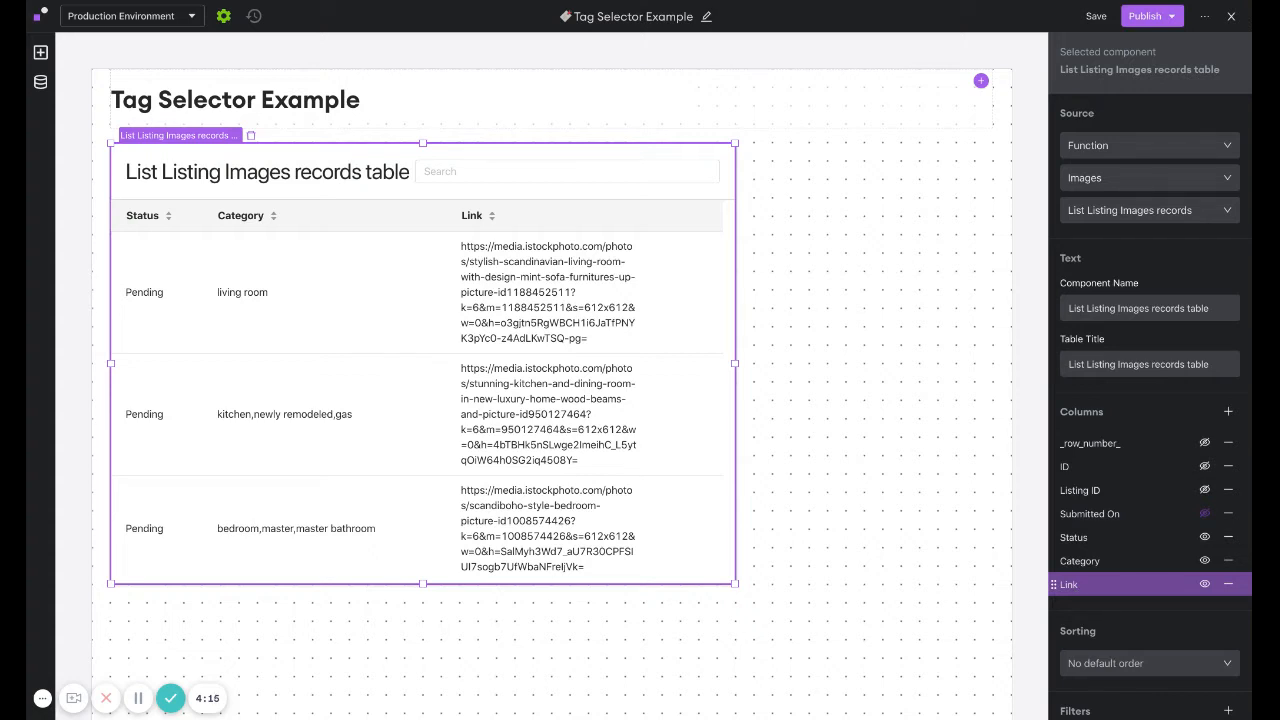
click(1204, 584)
Step: Add an Image component as a new column in the listing images table
click(1227, 412)
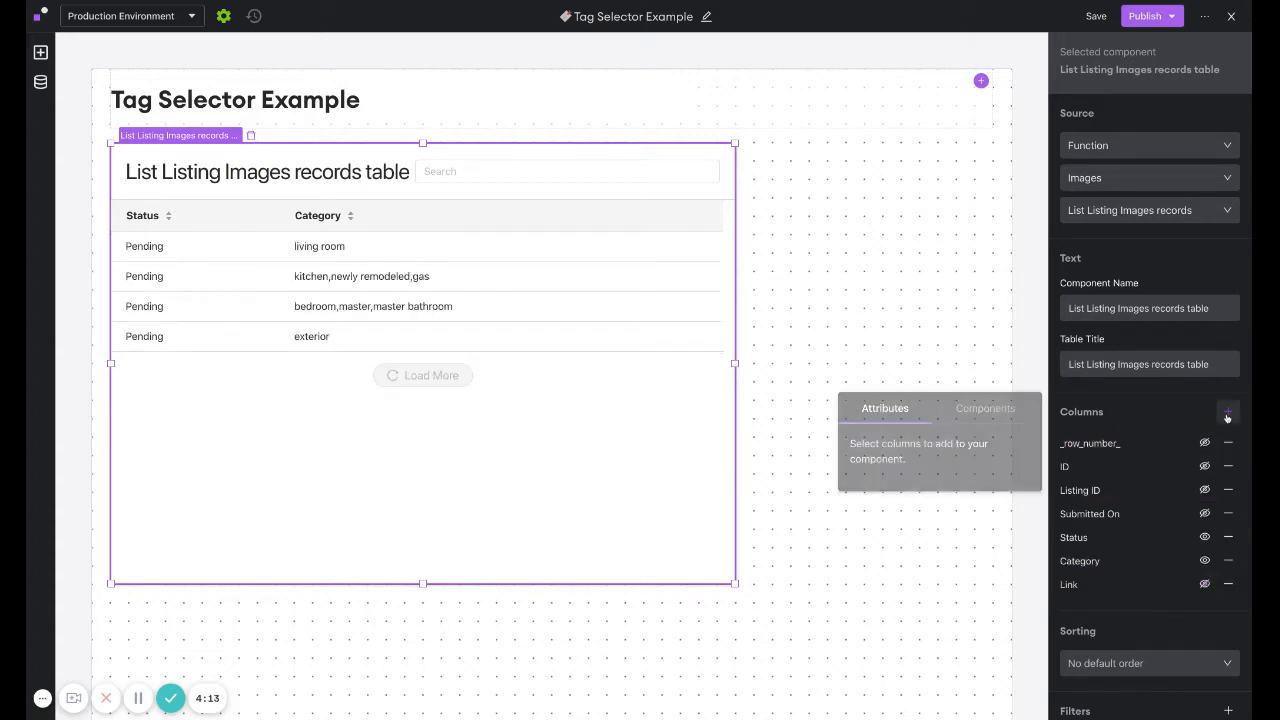
click(1018, 410)
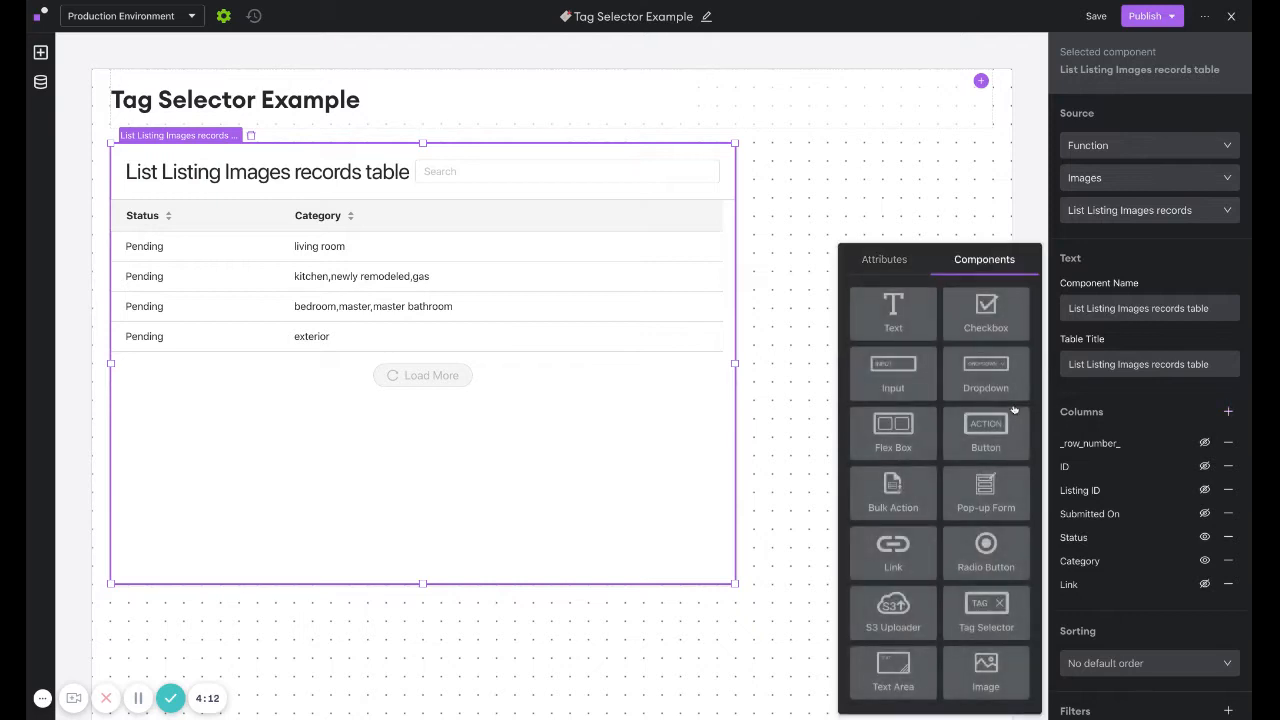
click(986, 668)
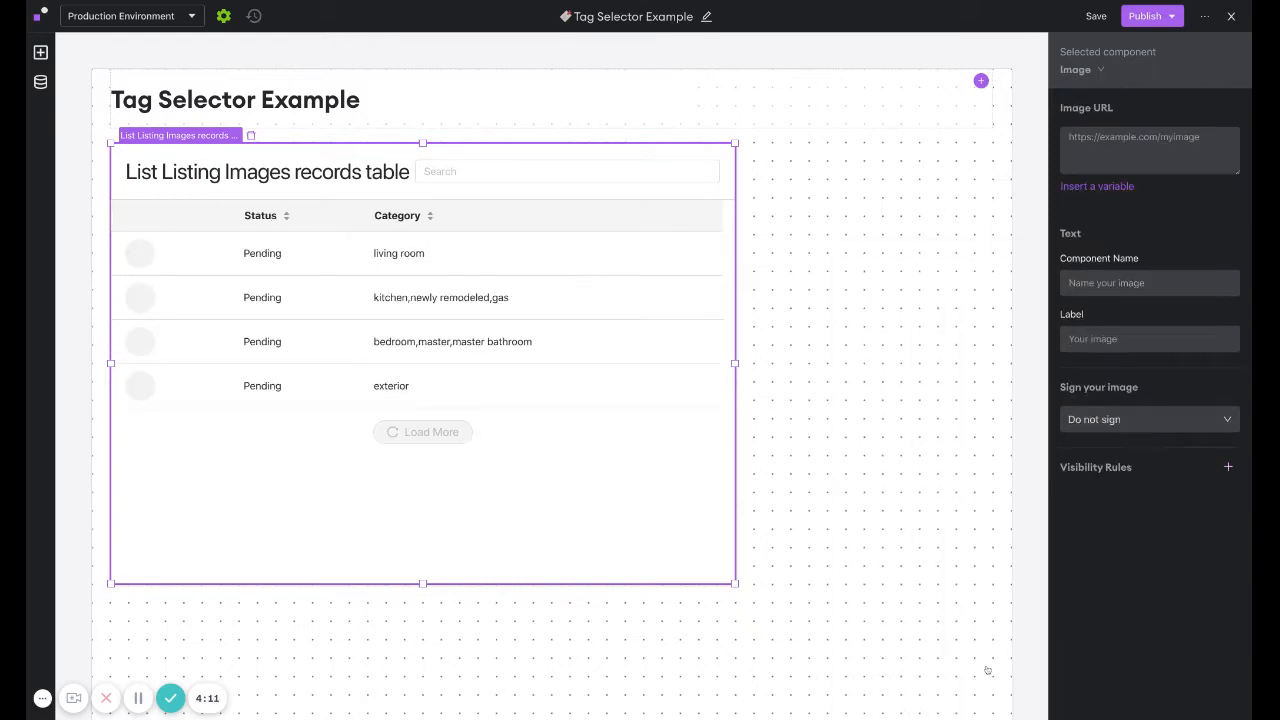
Step: Bind the image column's URL to the Link value of this row's data
click(1073, 189)
mouse_move(1094, 213)
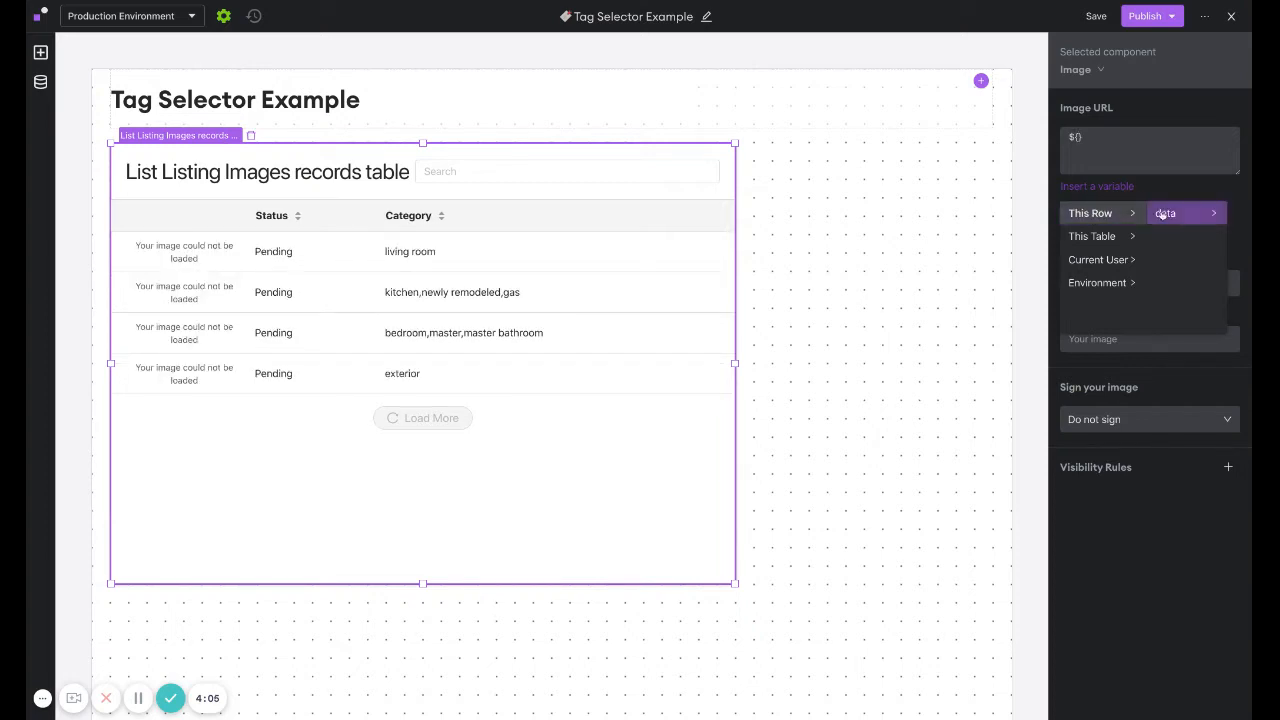
mouse_move(1162, 215)
scroll(1116, 266, down, 1)
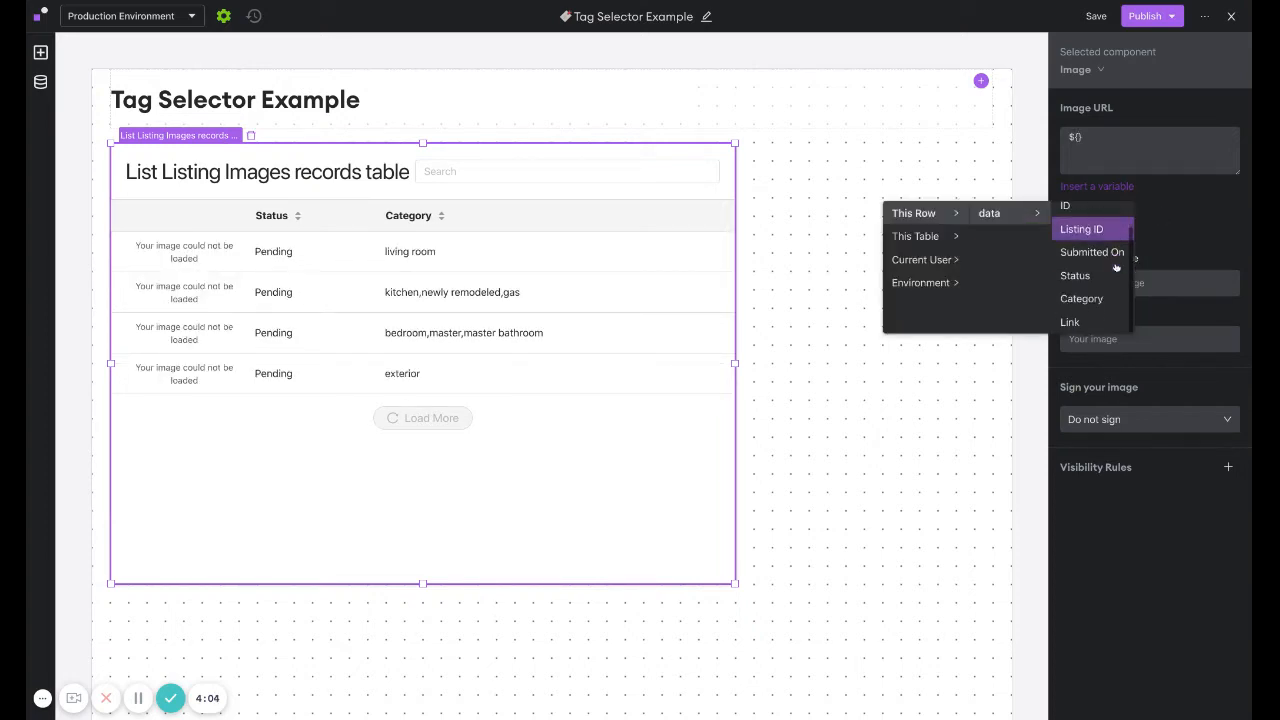
click(1076, 323)
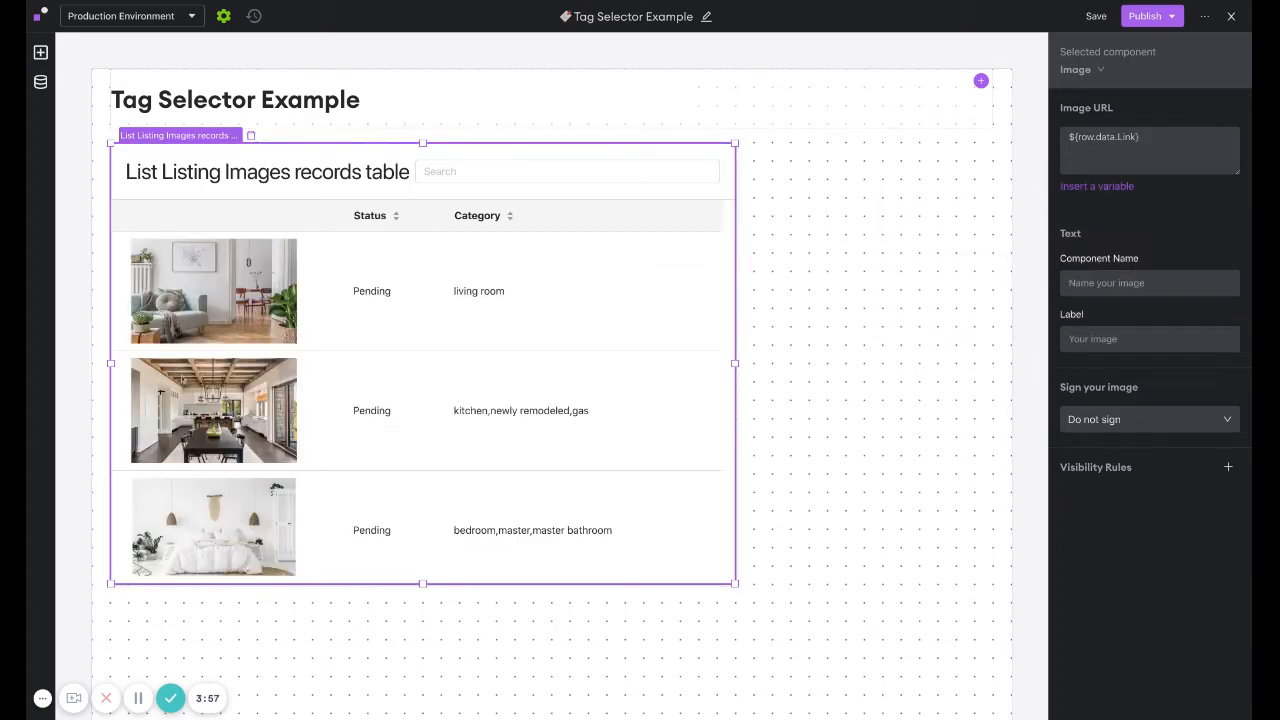
Step: Return to the table's settings and move the Image column to the end of the column order, after Link
click(1100, 76)
click(1100, 91)
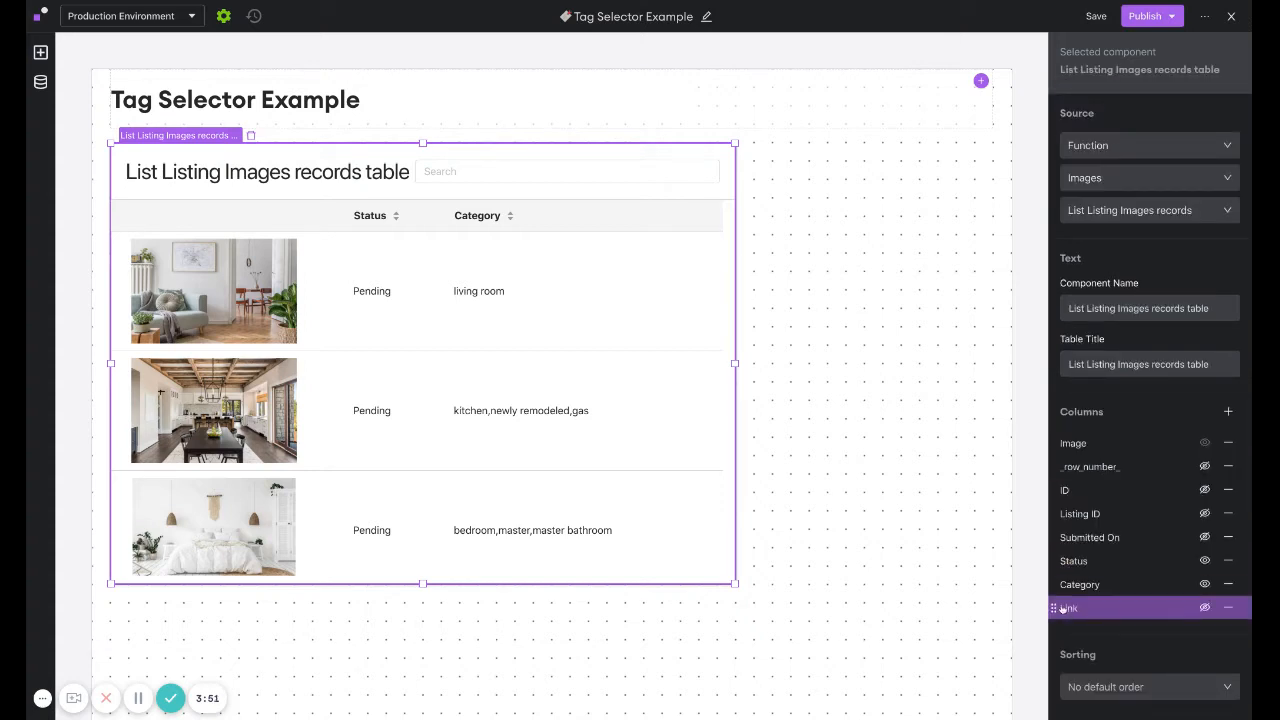
drag(1052, 442, 1052, 584)
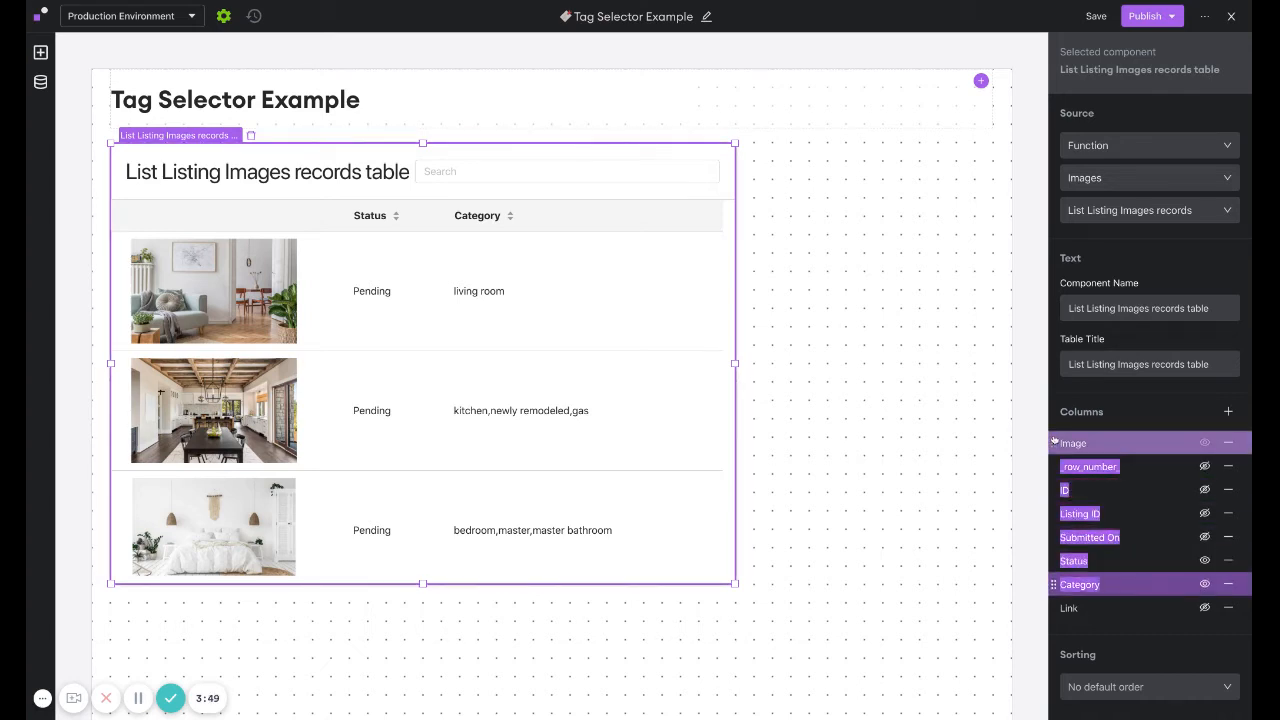
drag(1052, 443, 1060, 592)
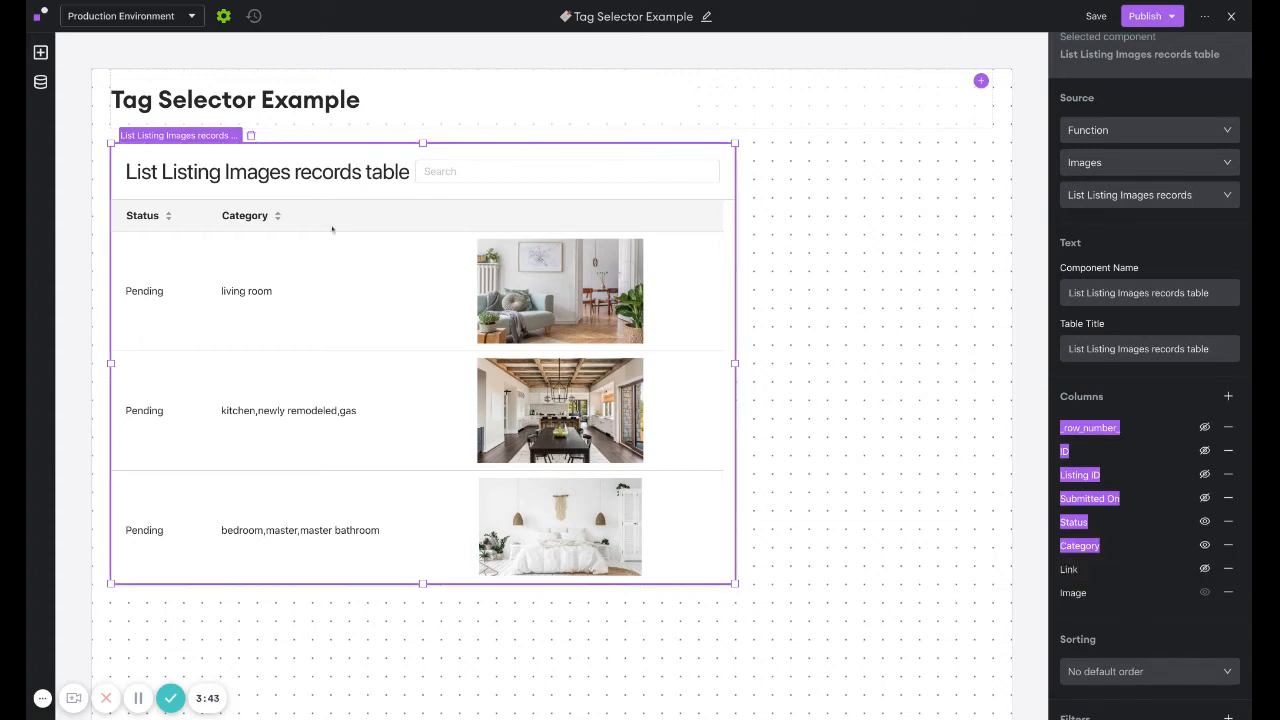
Step: Add a form beside the table and connect it to the Images datasource's Update Listing Images record function
click(40, 53)
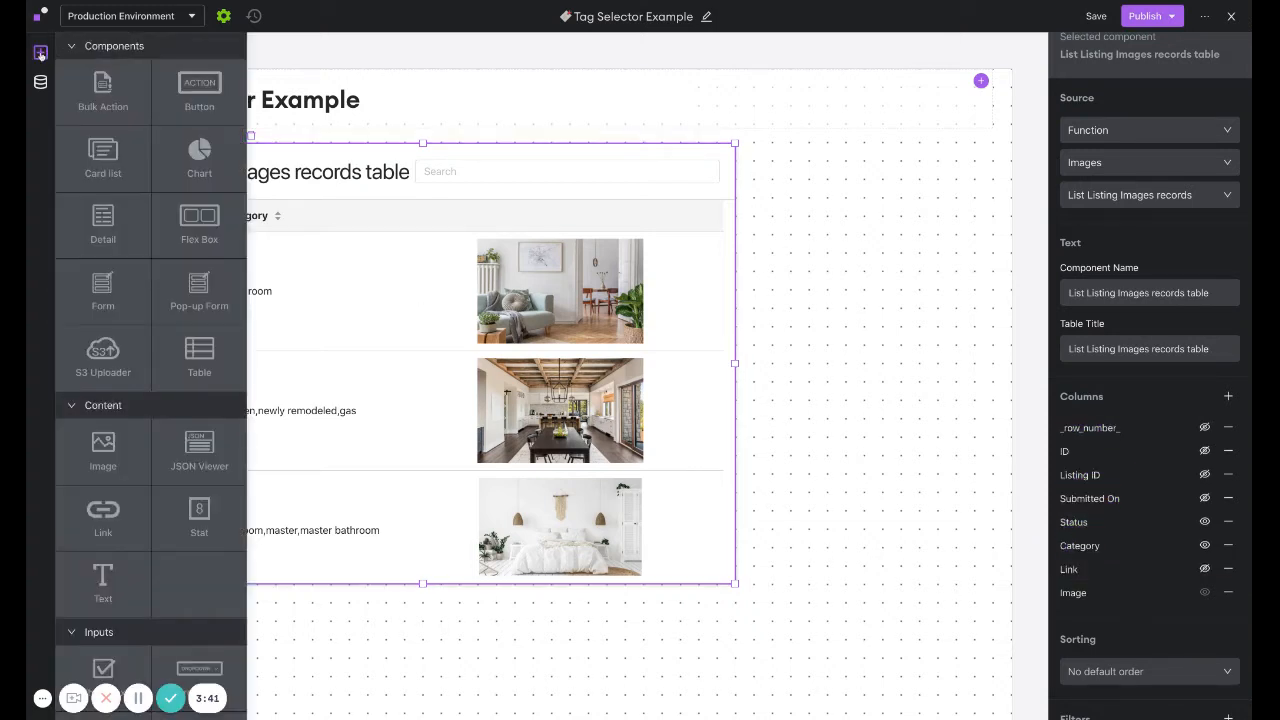
click(106, 292)
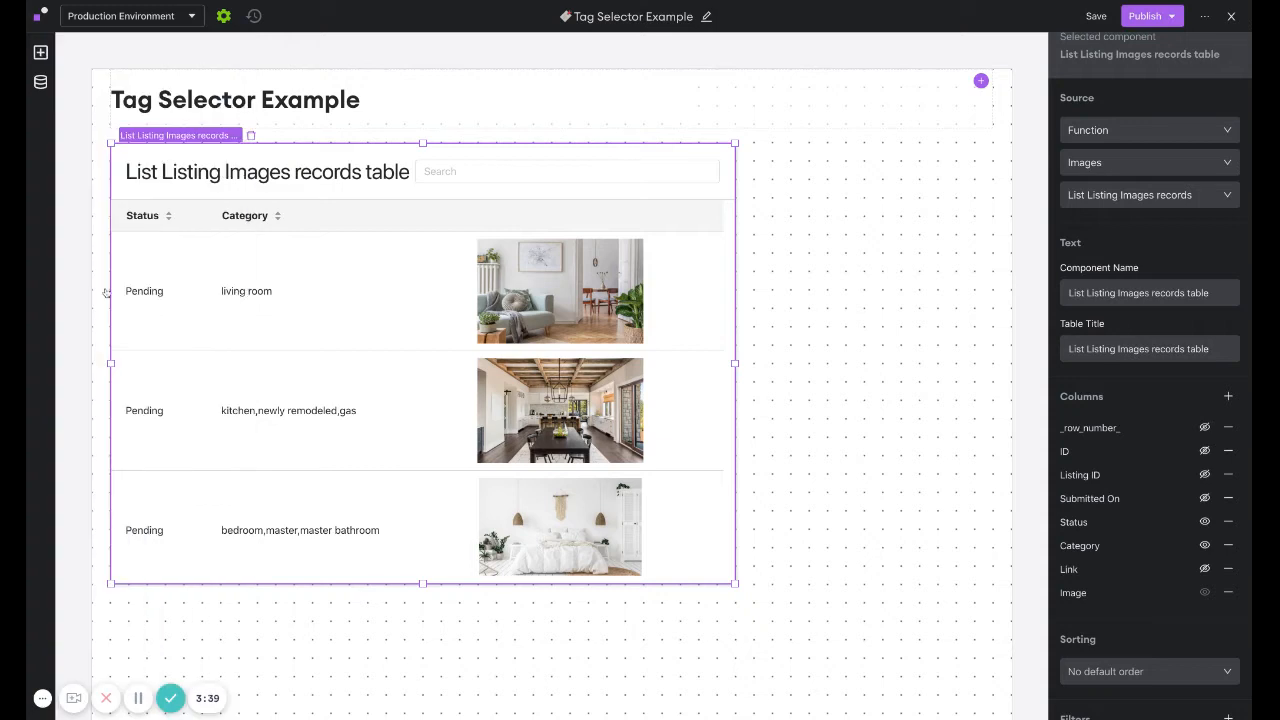
click(1092, 178)
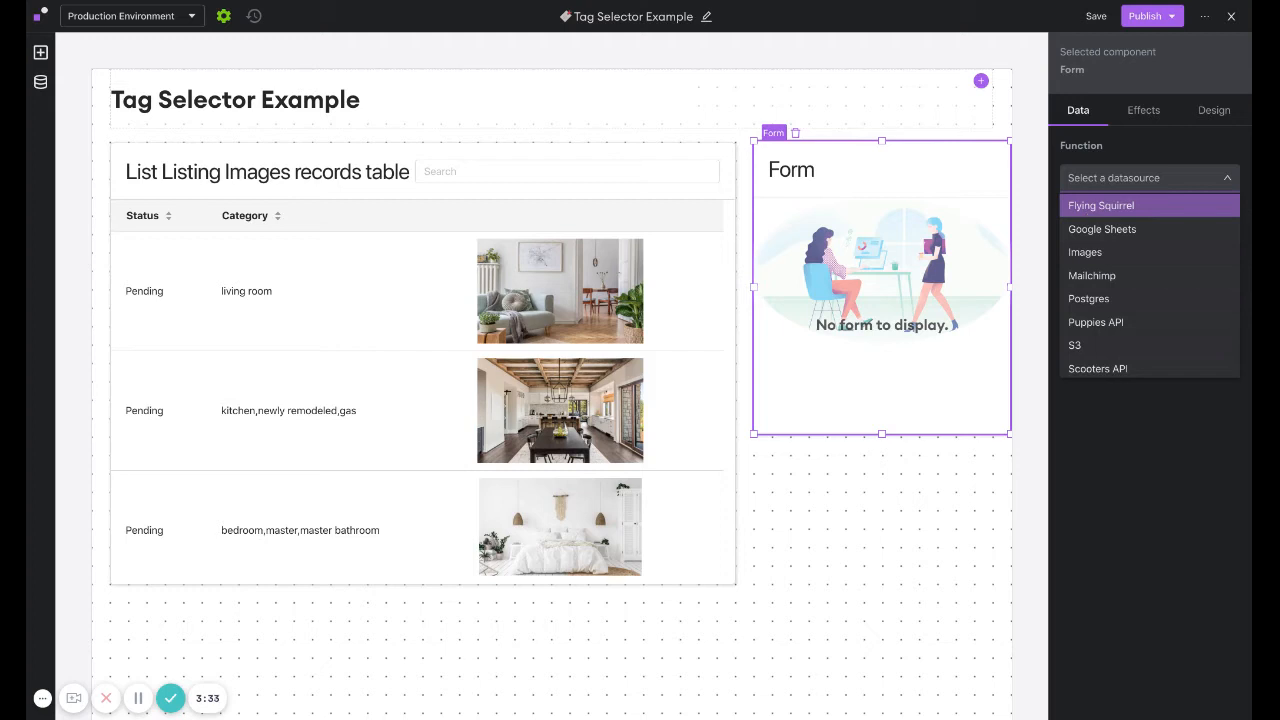
click(1085, 252)
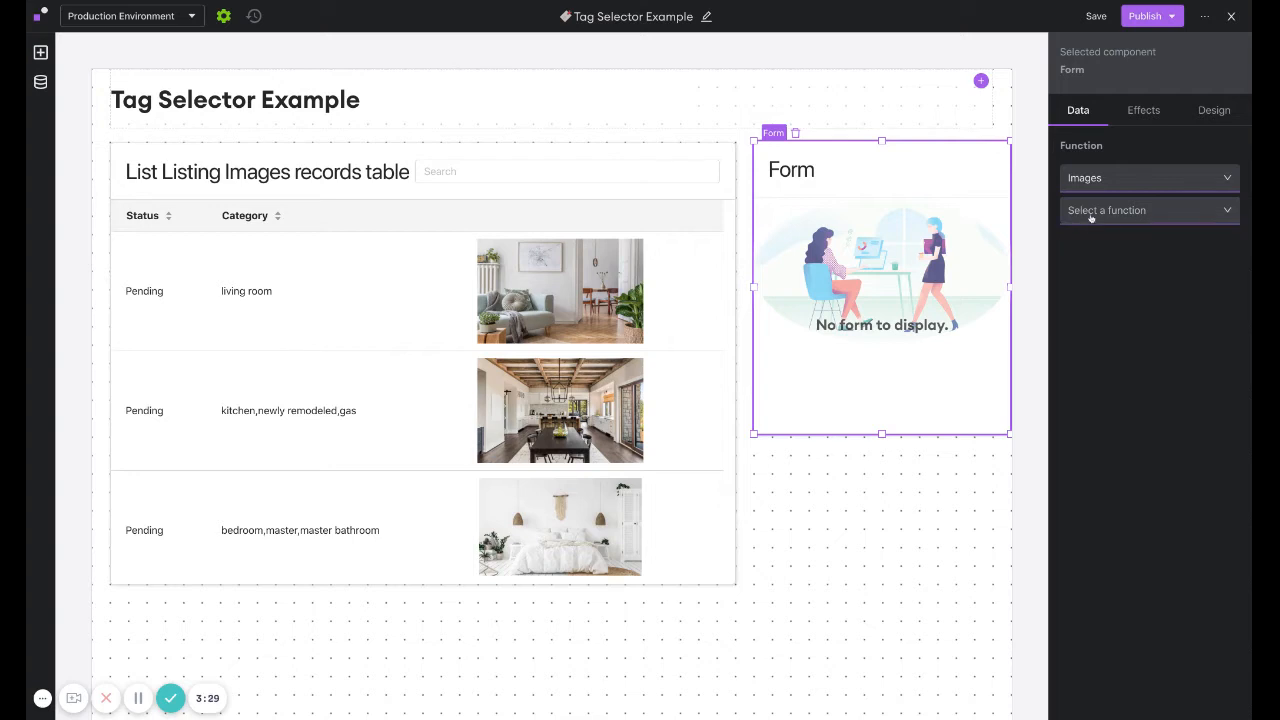
click(1091, 212)
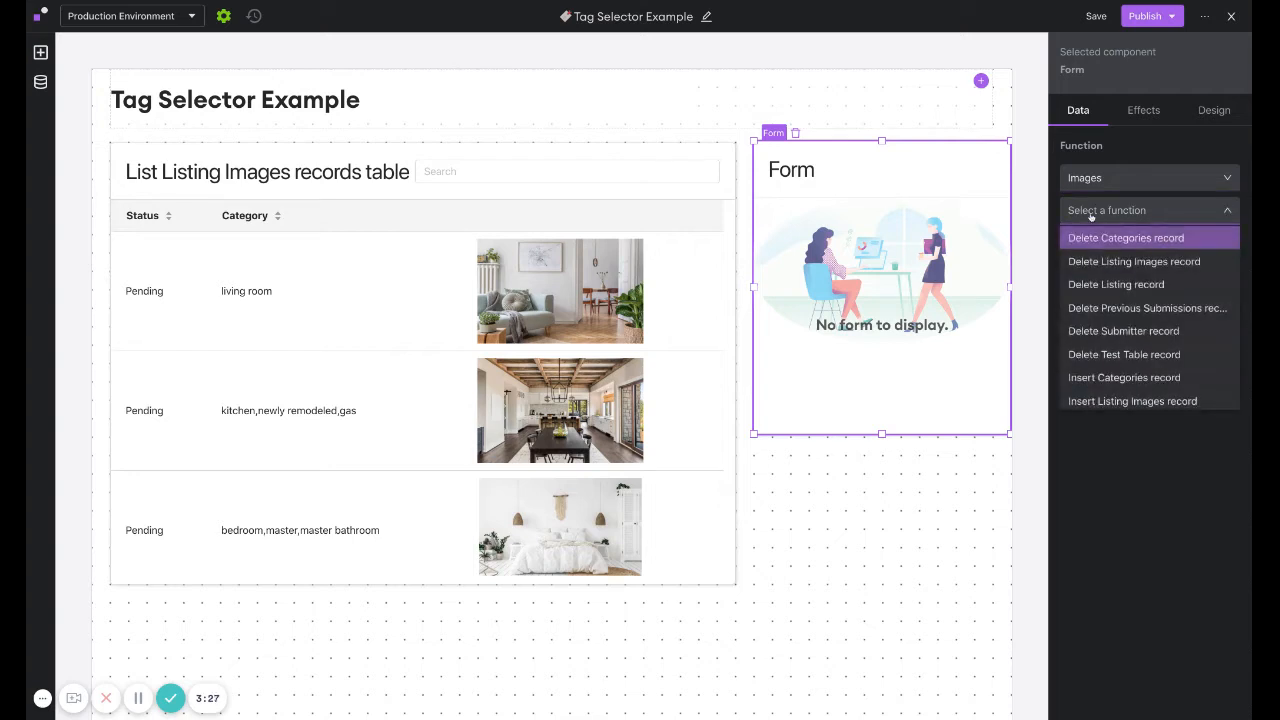
text(update)
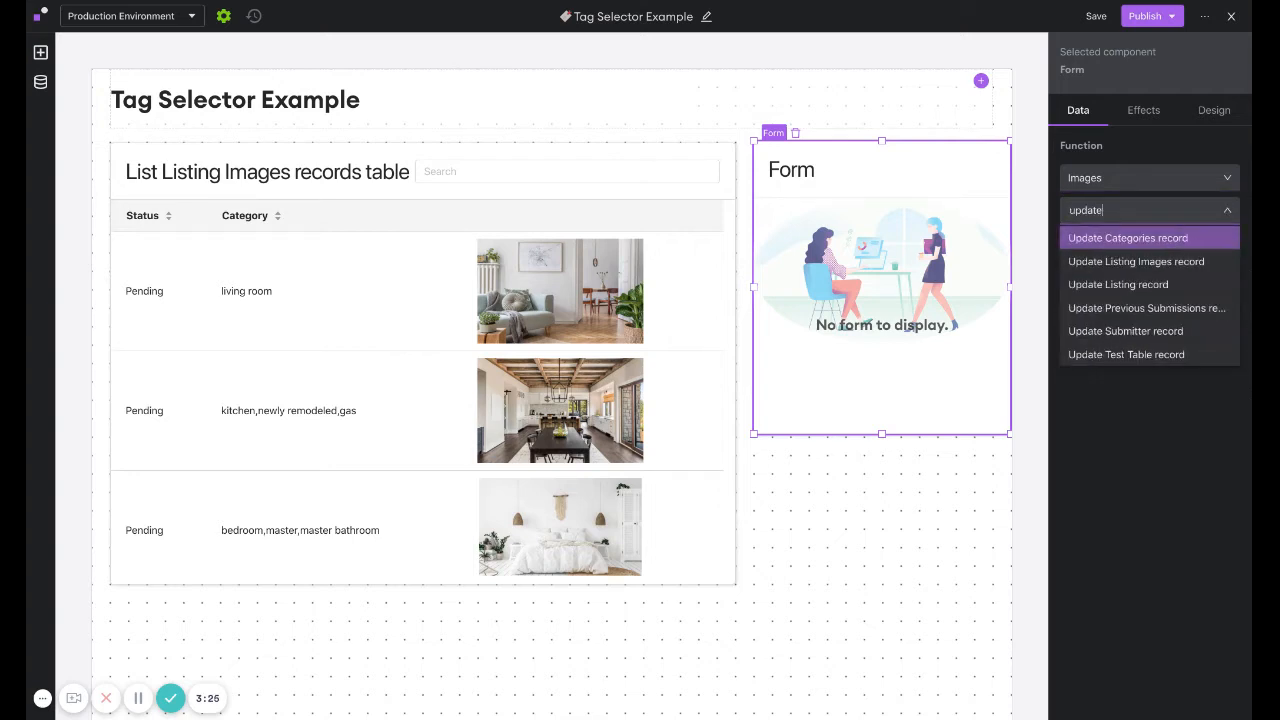
click(1116, 262)
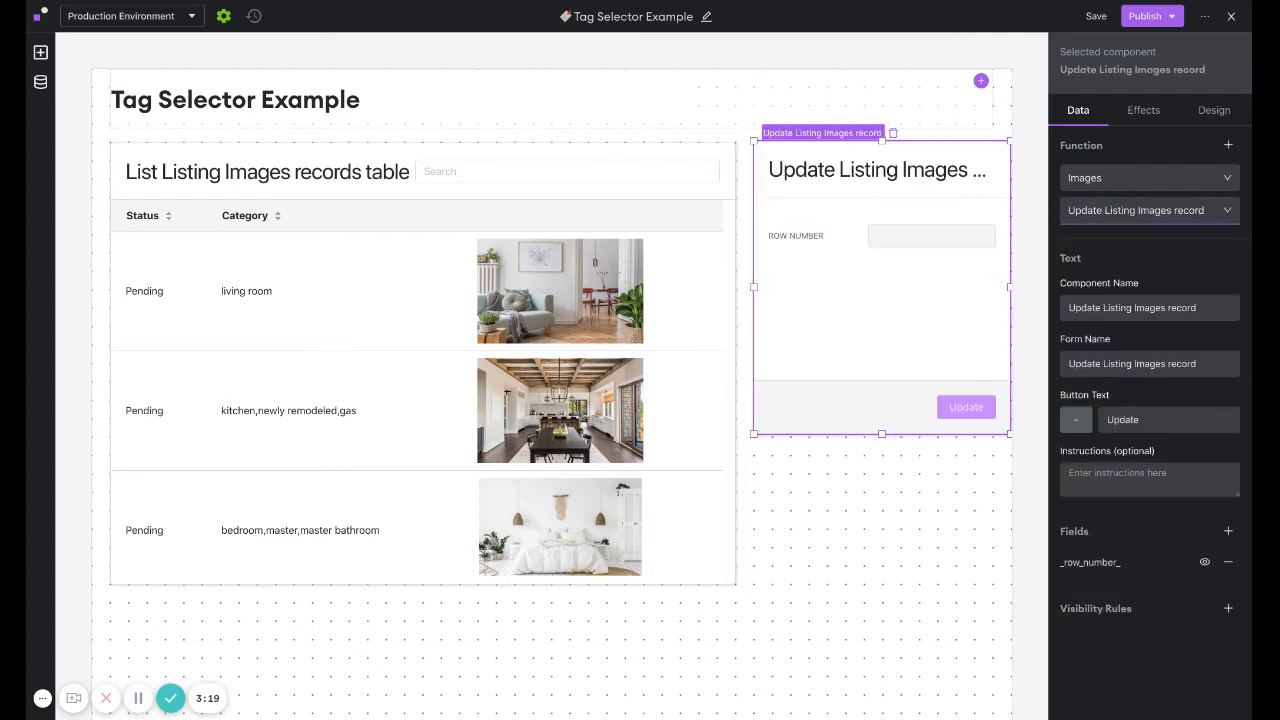
Step: Set both the form name and the component name of the update form to Edit Tags
click(1077, 363)
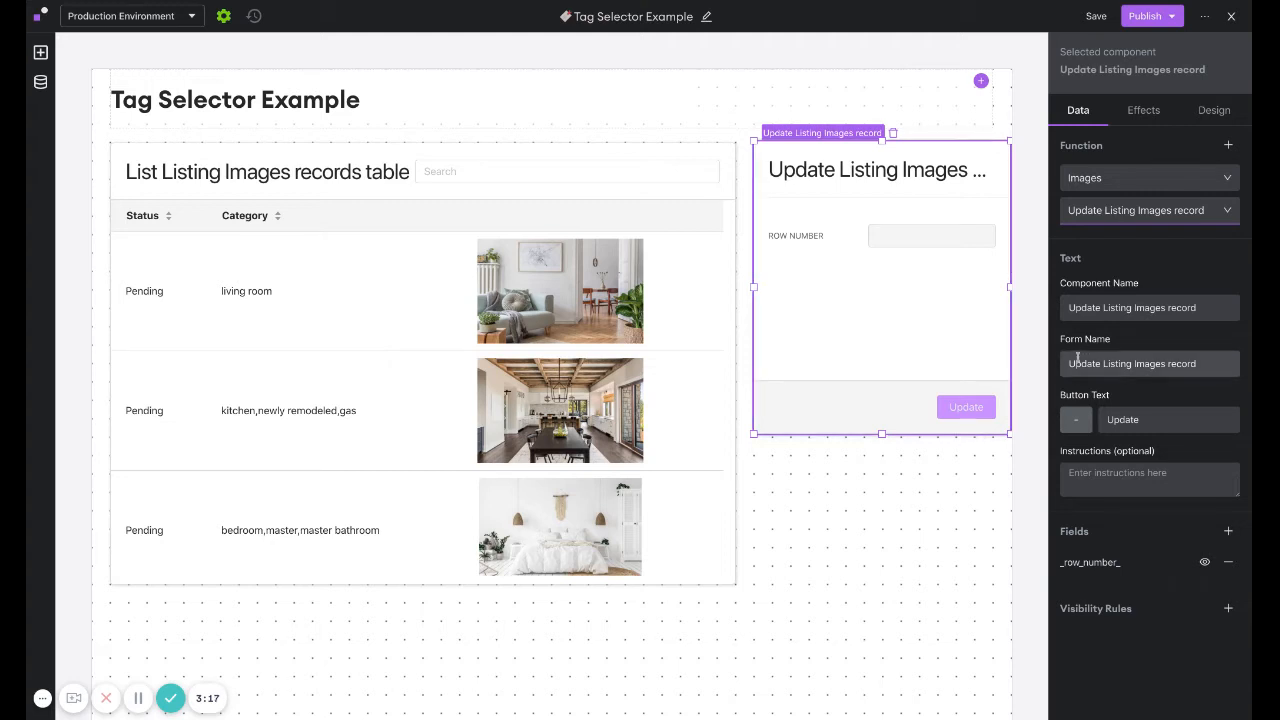
key(ctrl+a)
click(1106, 363)
double_click(1102, 363)
key(ctrl+a)
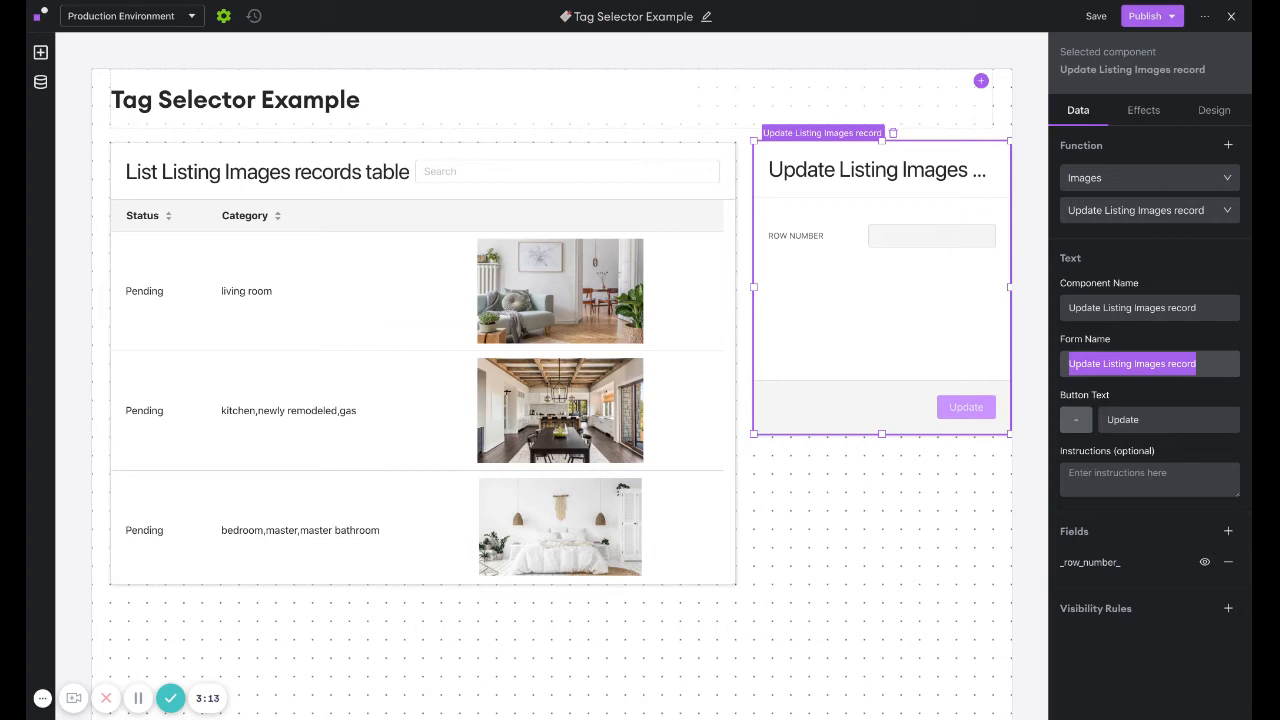
text(Edit Tags)
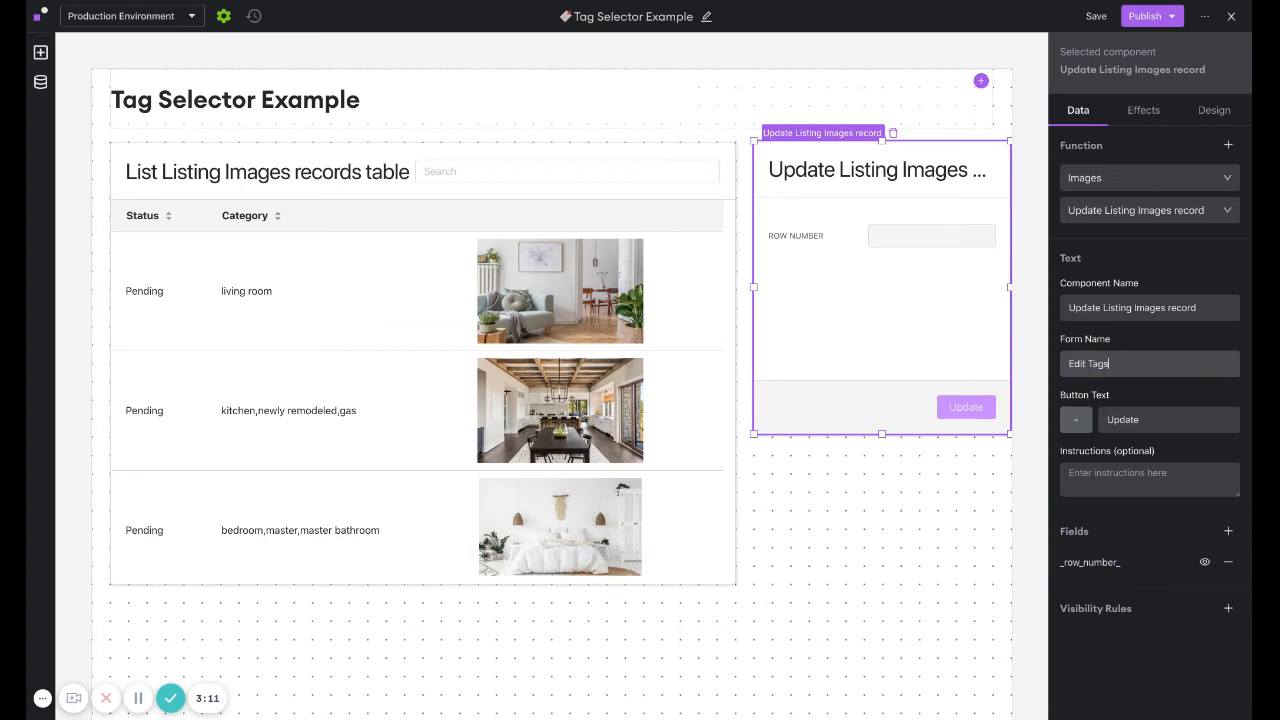
triple_click(1081, 307)
text(Edit )
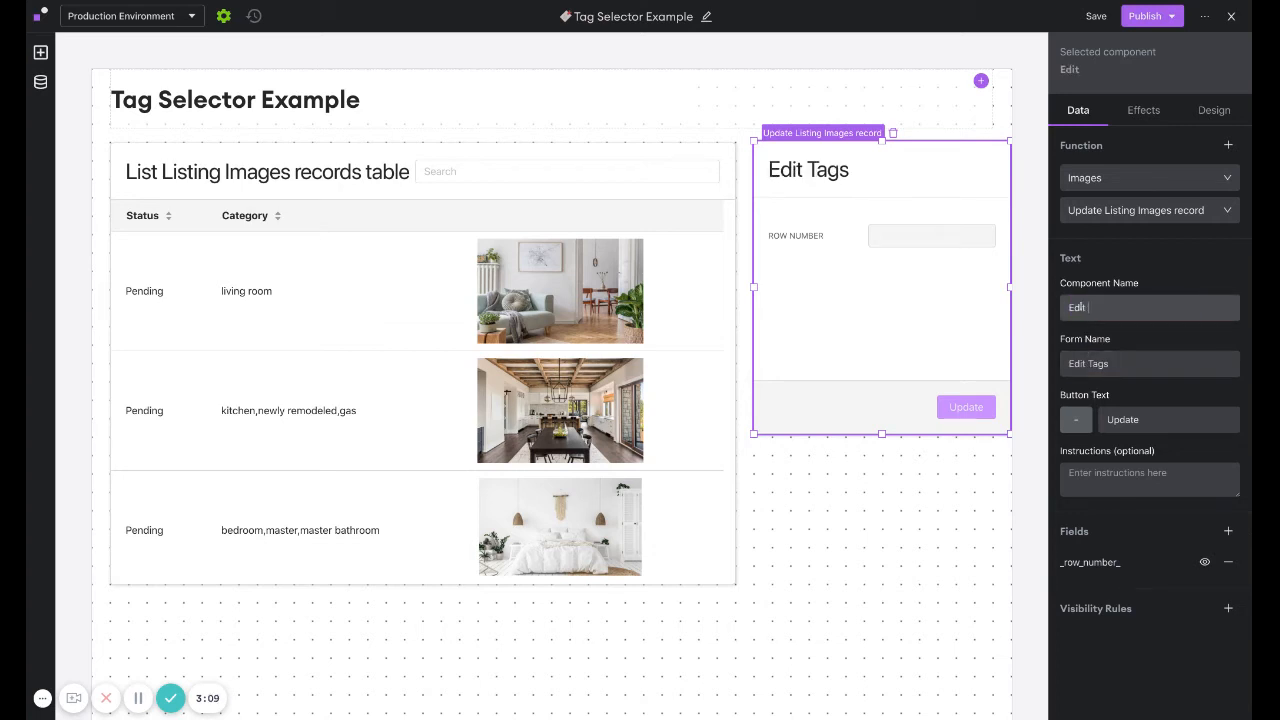
text(Tags)
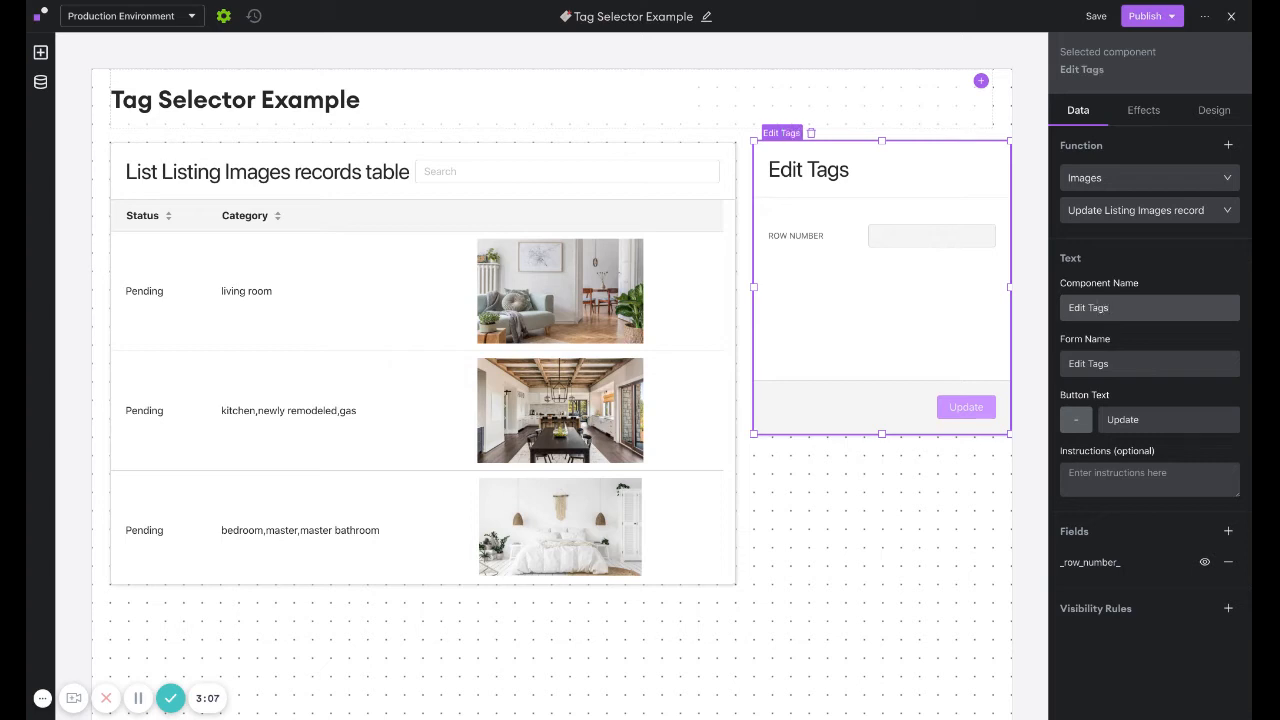
Step: Add the Category field to the Edit Tags form
click(1230, 530)
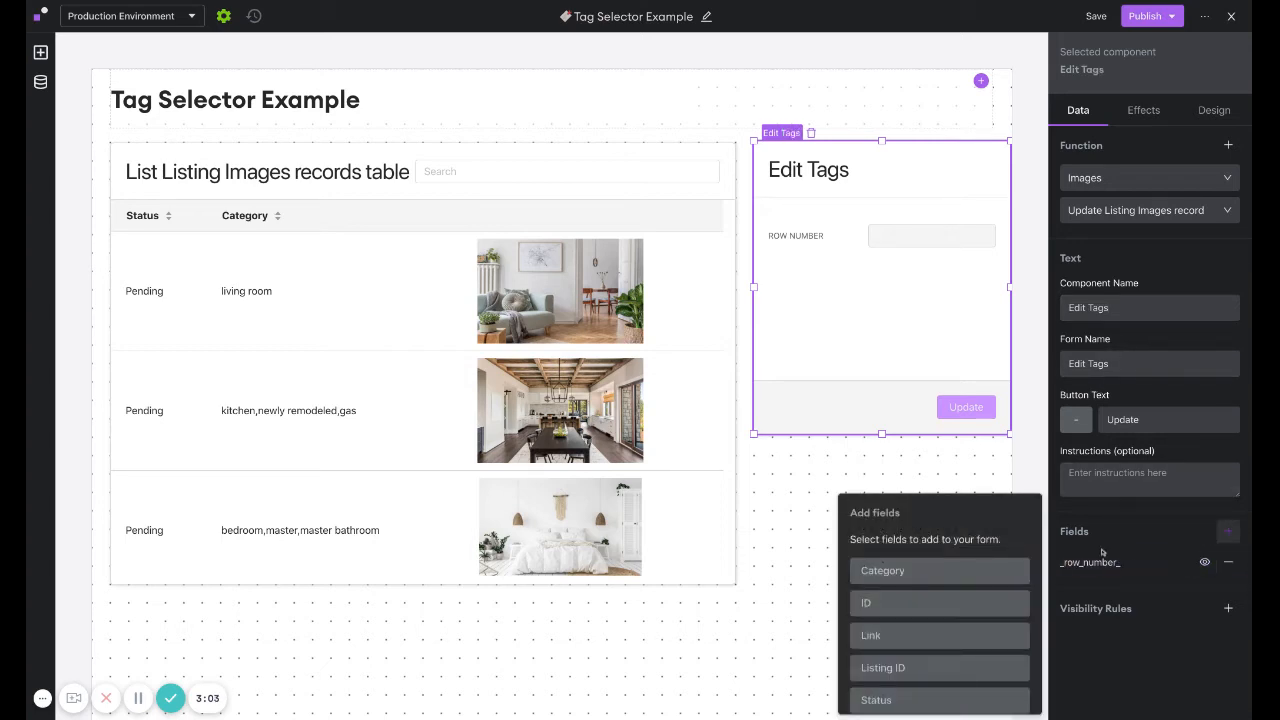
scroll(896, 622, down, 1)
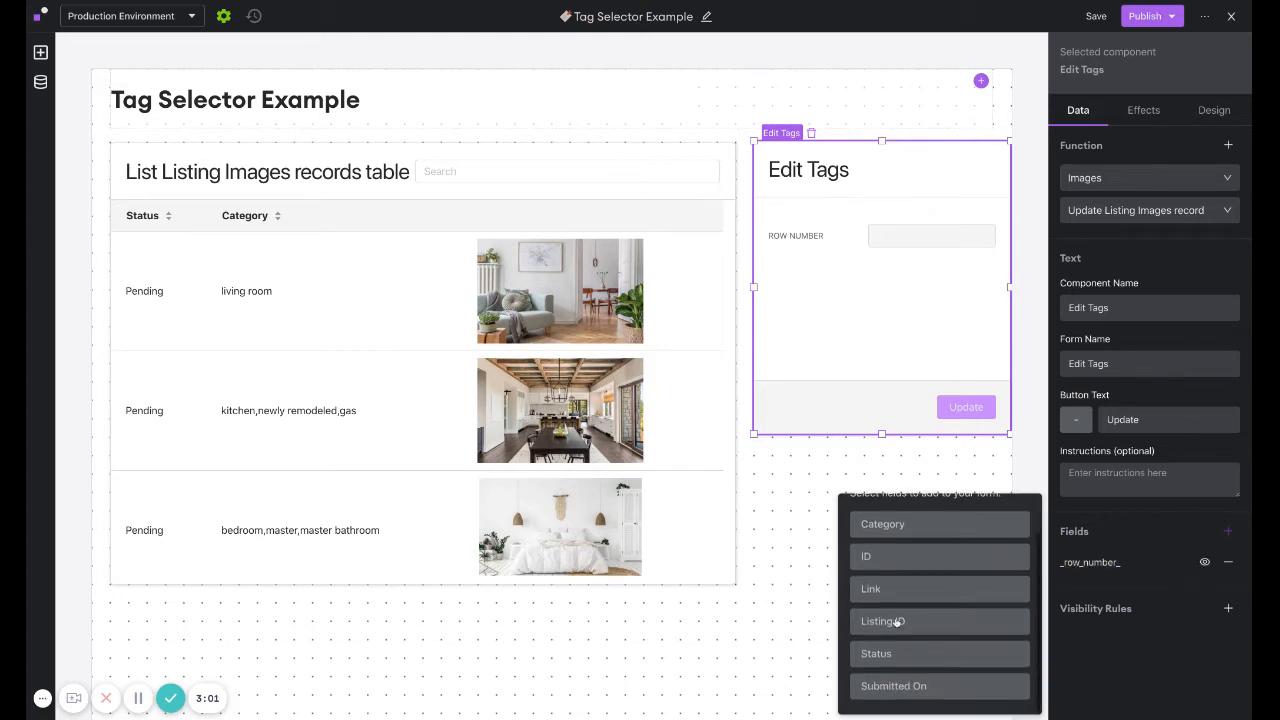
scroll(896, 638, up, 1)
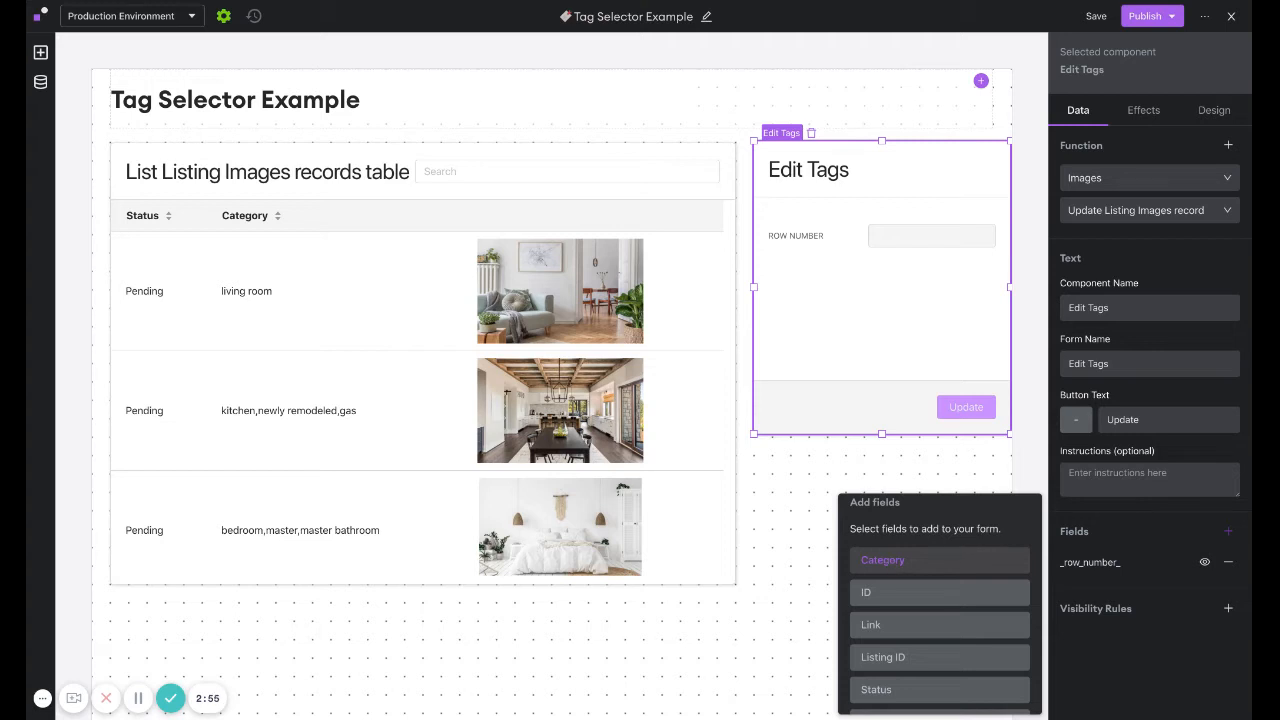
click(882, 560)
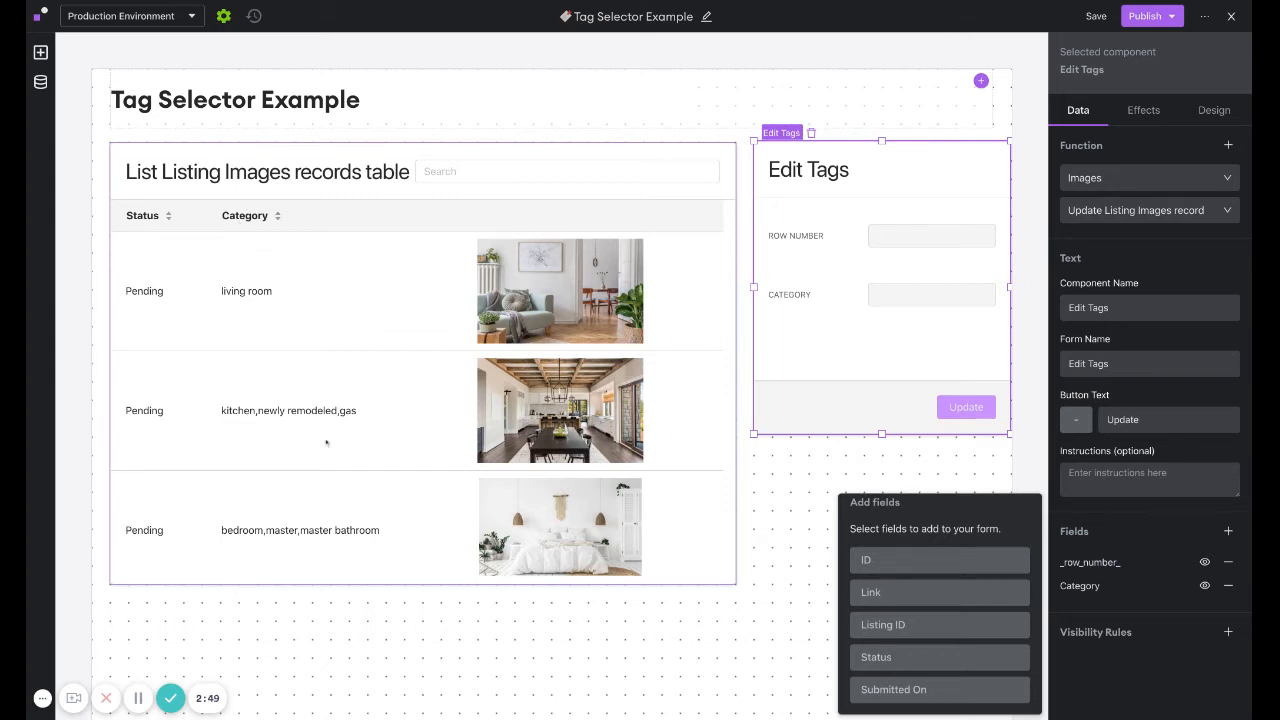
Step: Pre-fill the form's _row_number_ field with the listing images table's selected row _row_number_, and hide the field
click(1091, 562)
click(940, 581)
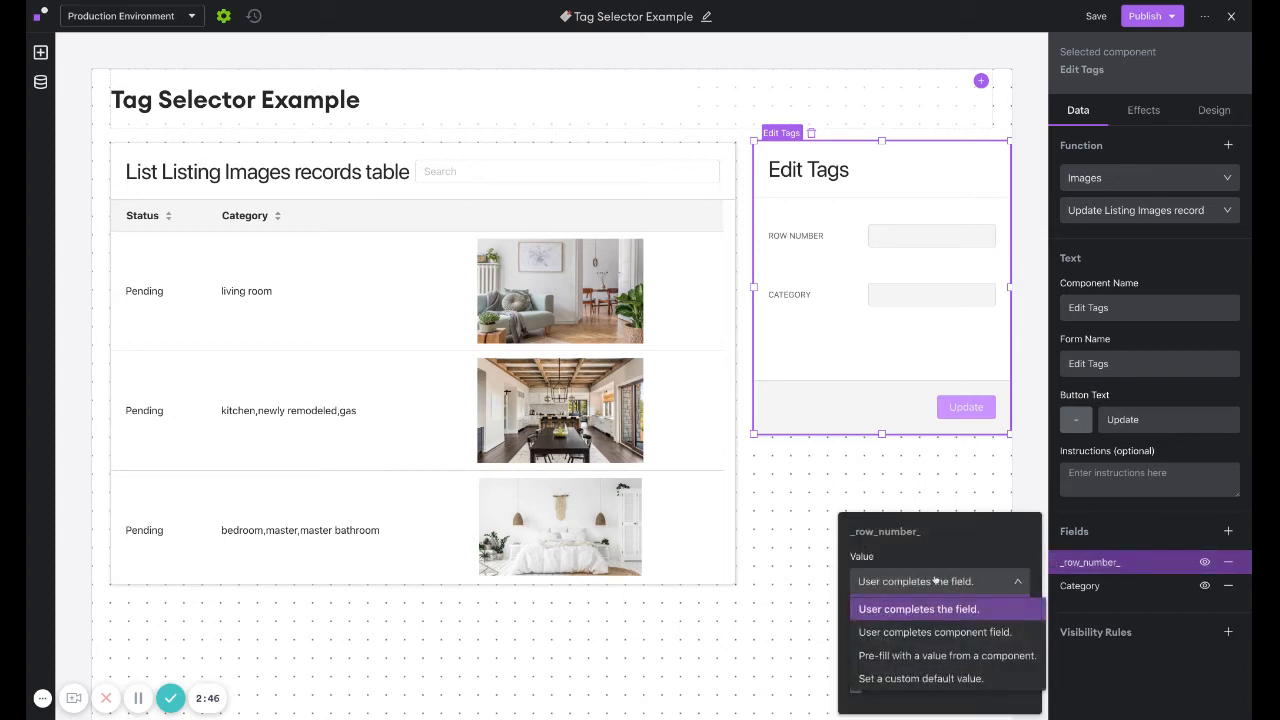
click(870, 660)
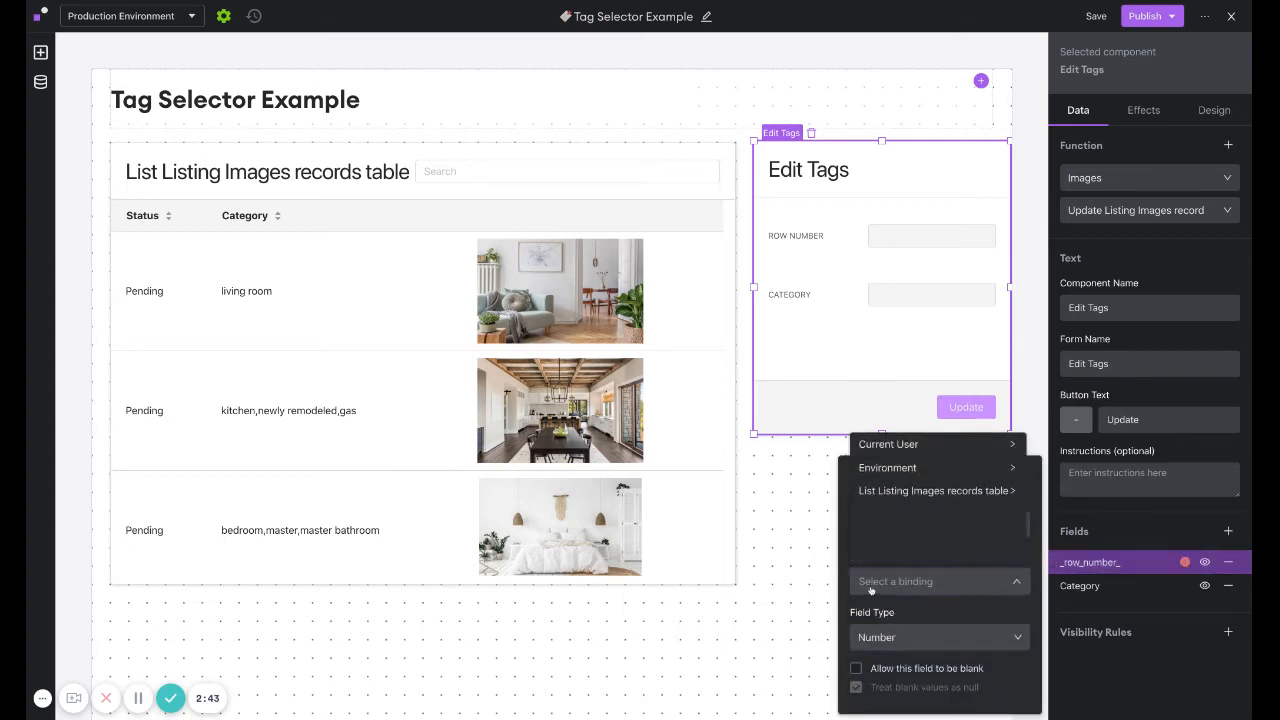
click(872, 584)
mouse_move(940, 490)
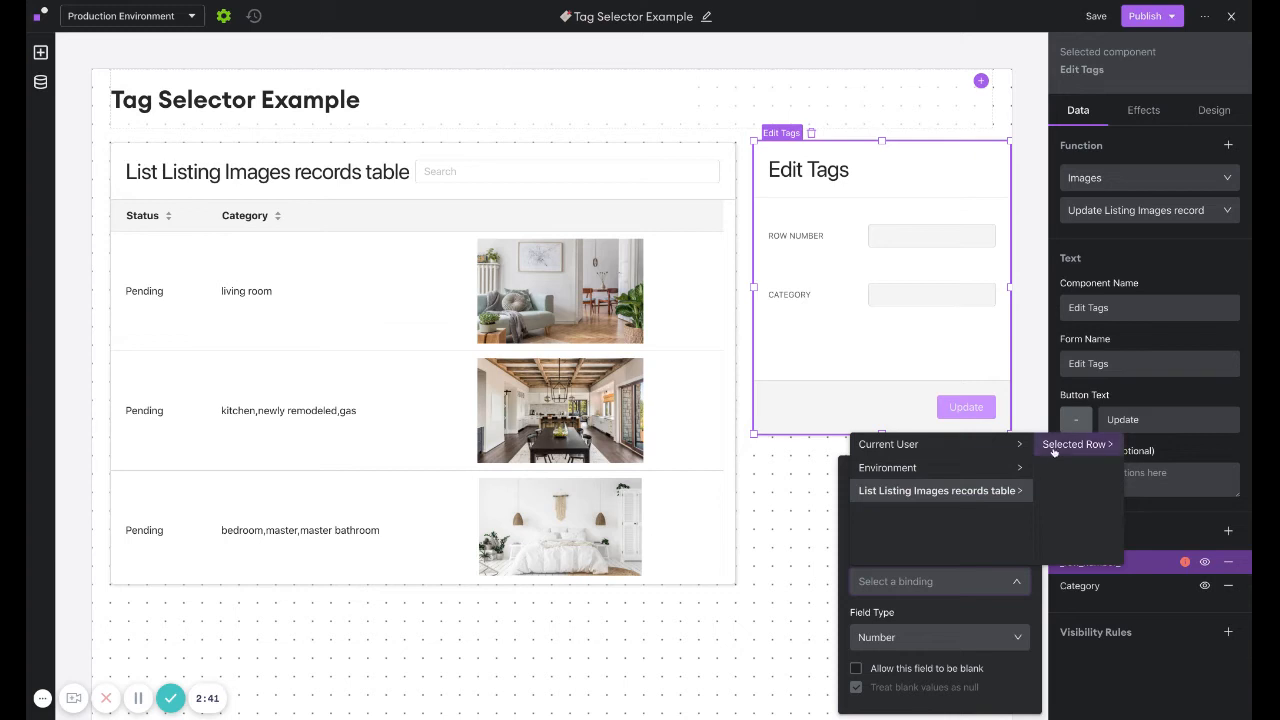
mouse_move(1054, 451)
mouse_move(1165, 447)
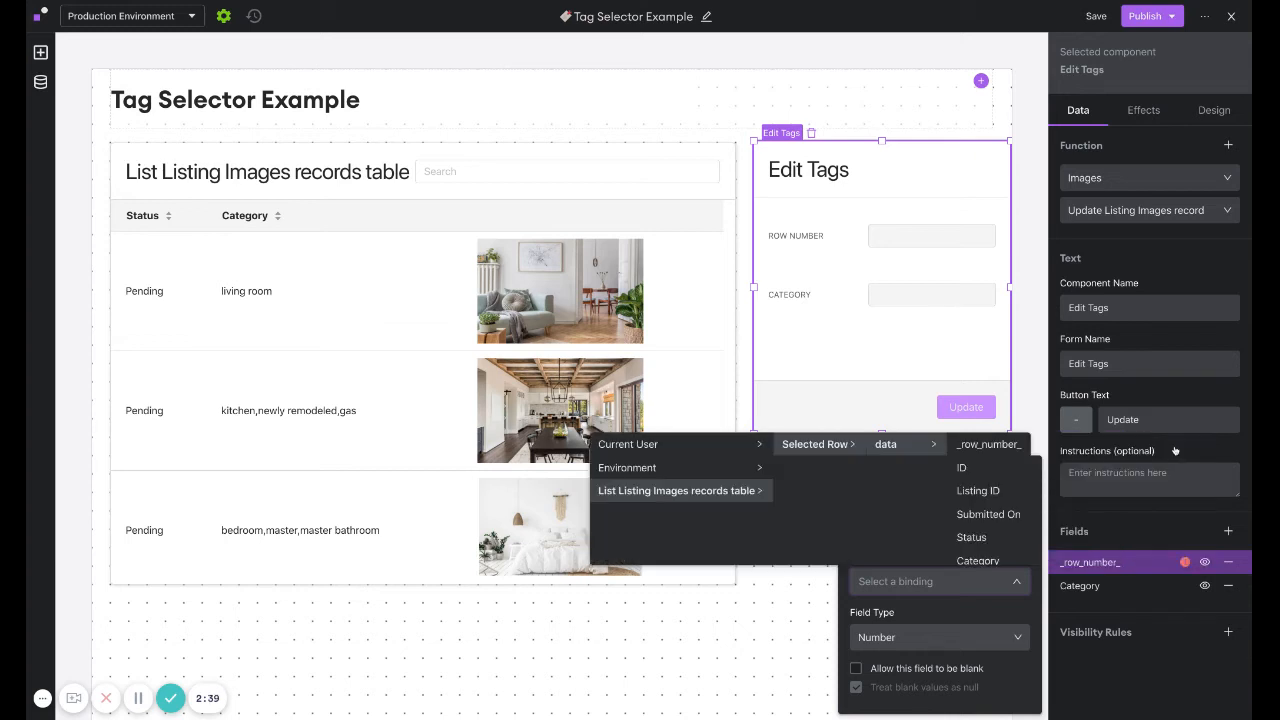
click(988, 444)
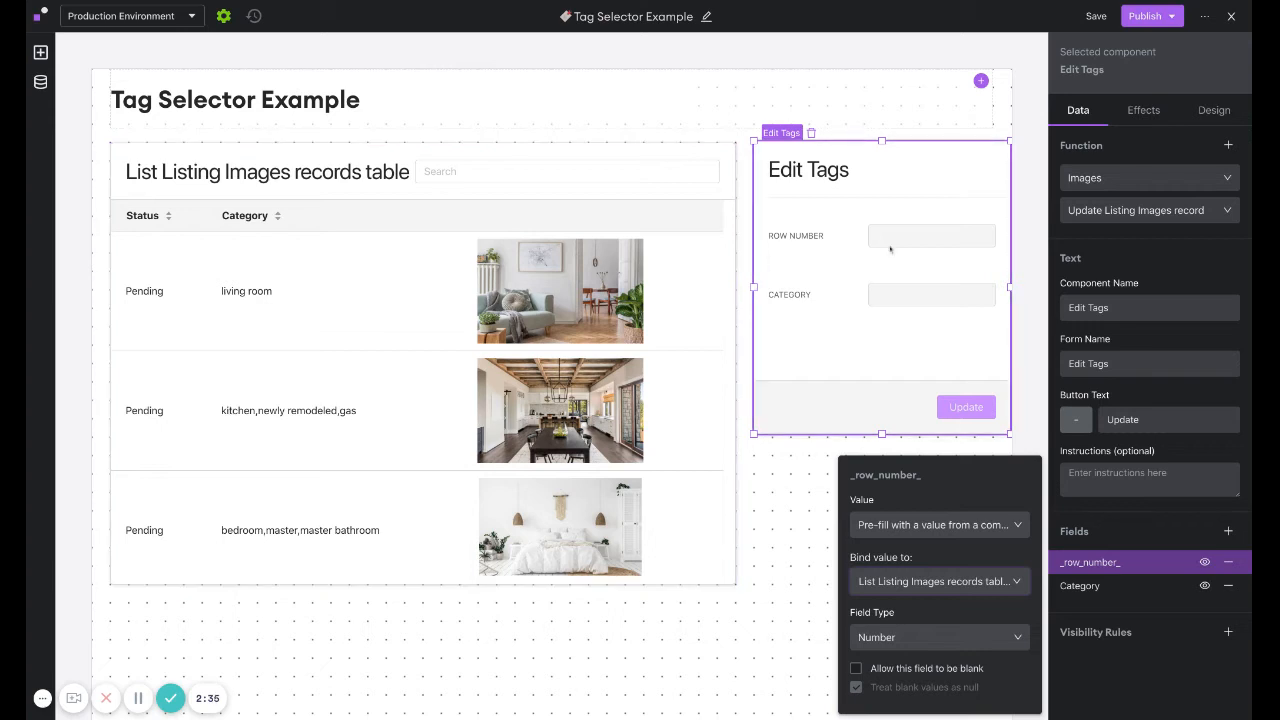
click(1205, 563)
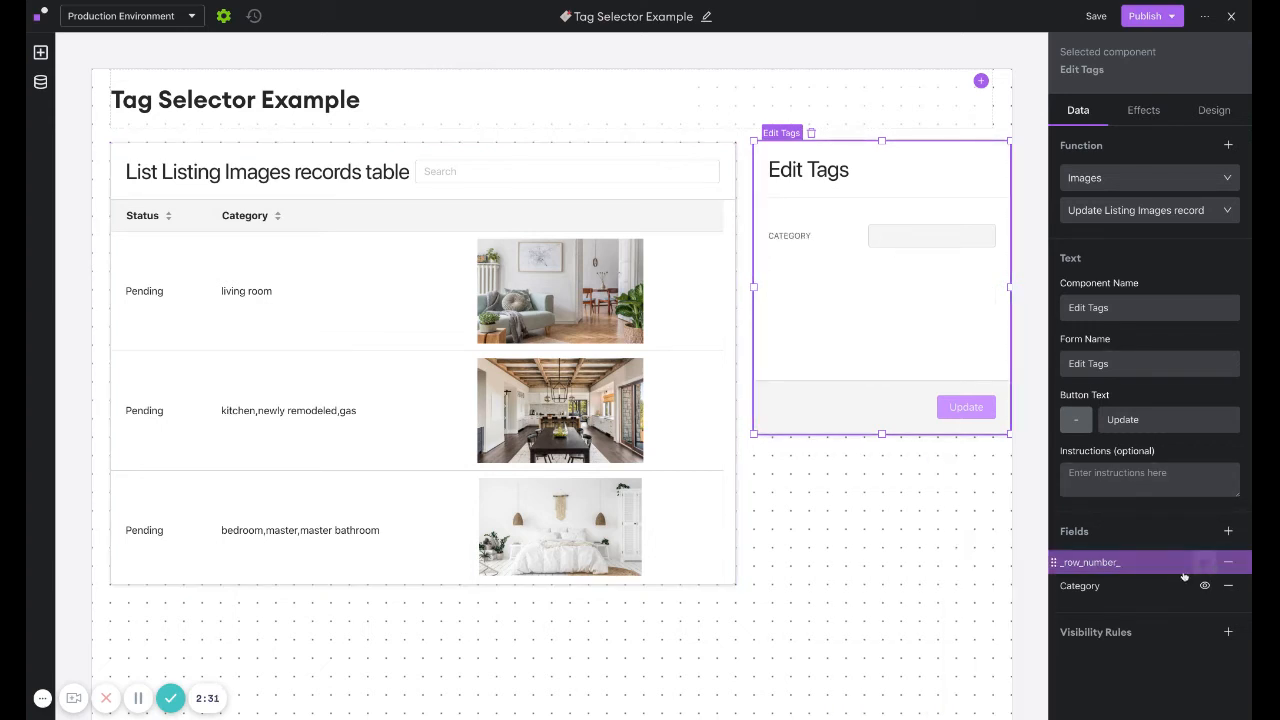
Step: Set the Category field's value to be completed through a component field of type Tag Selector
click(1077, 590)
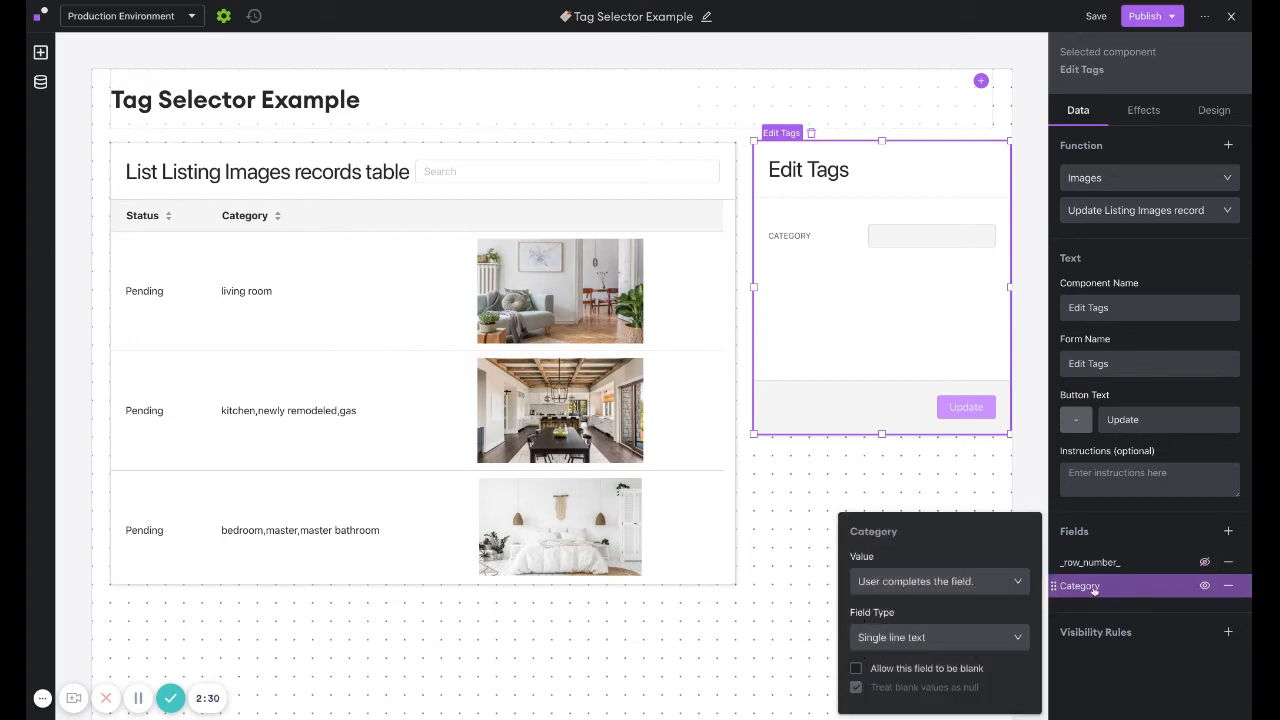
click(912, 591)
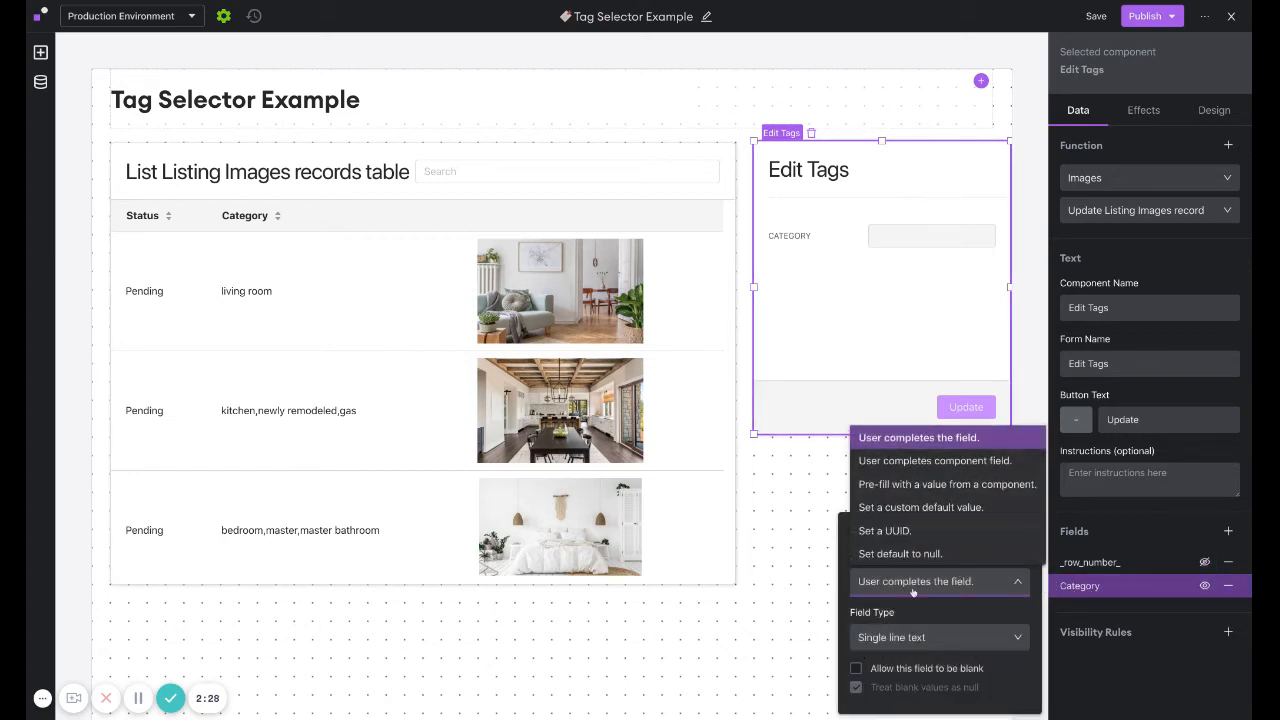
click(907, 461)
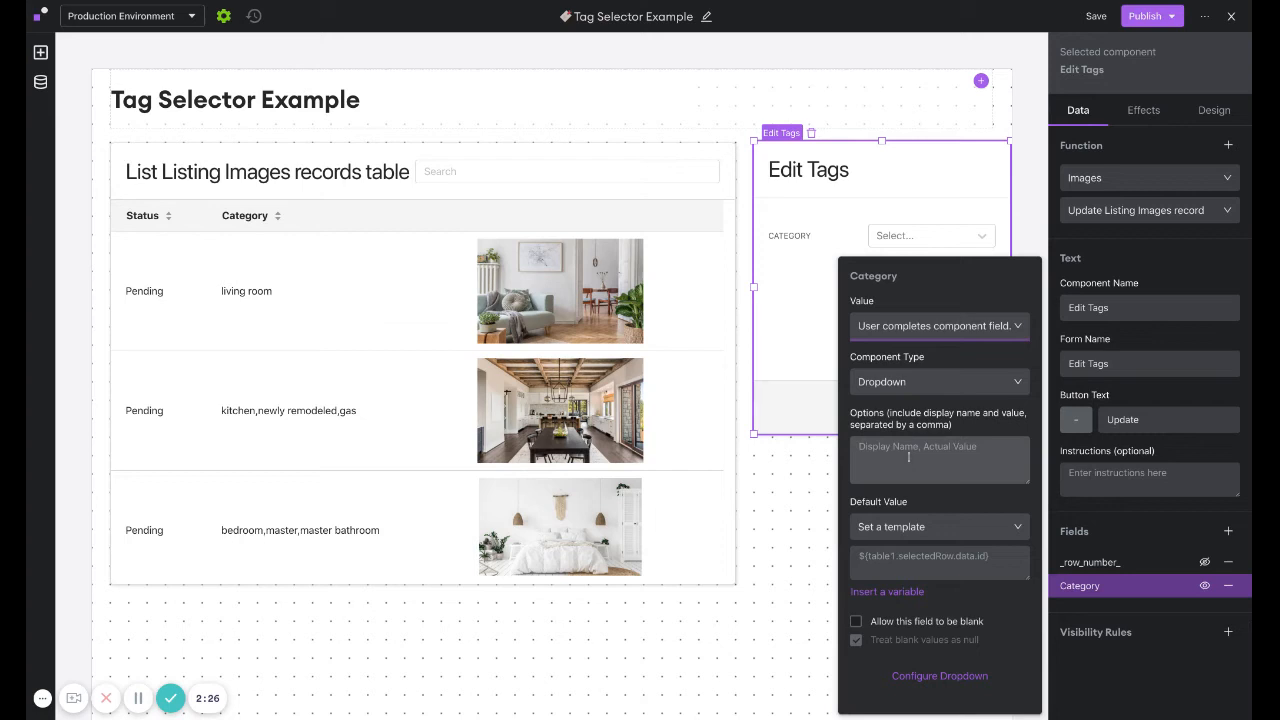
click(880, 383)
click(868, 434)
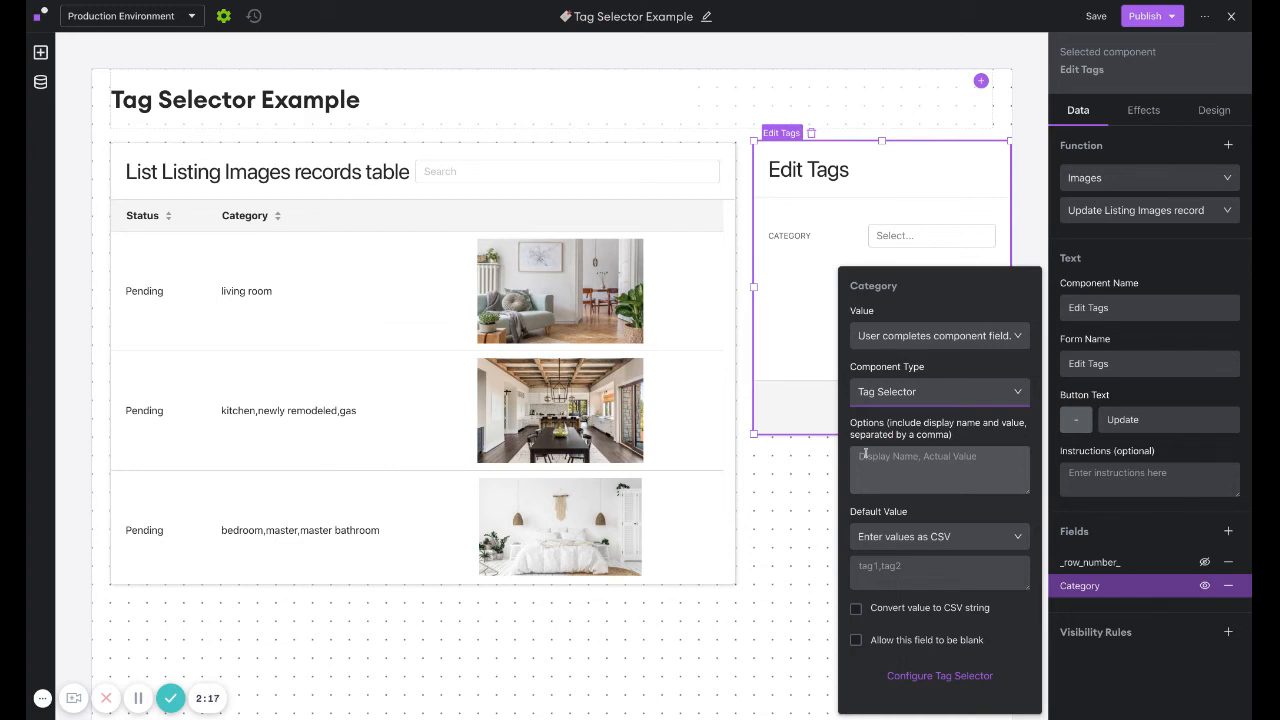
Step: Configure the Category tag selector to use the Images datasource's List Categories records function as its source
click(915, 676)
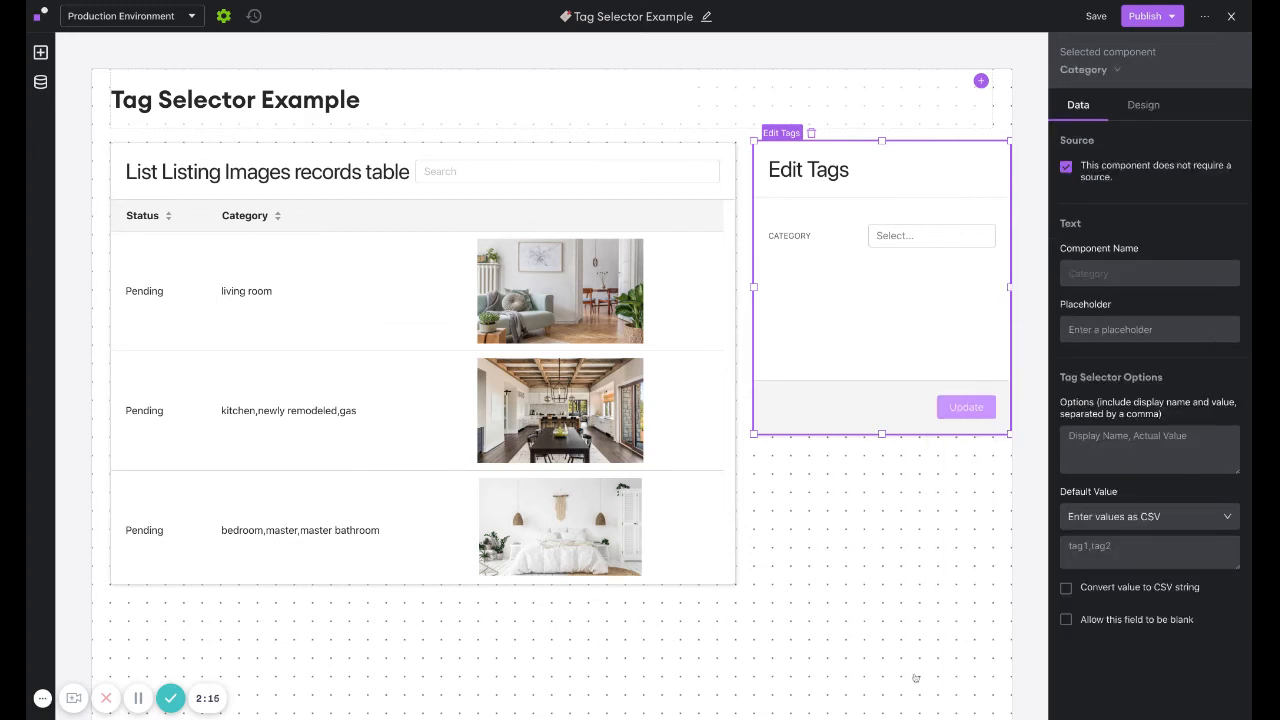
click(1066, 167)
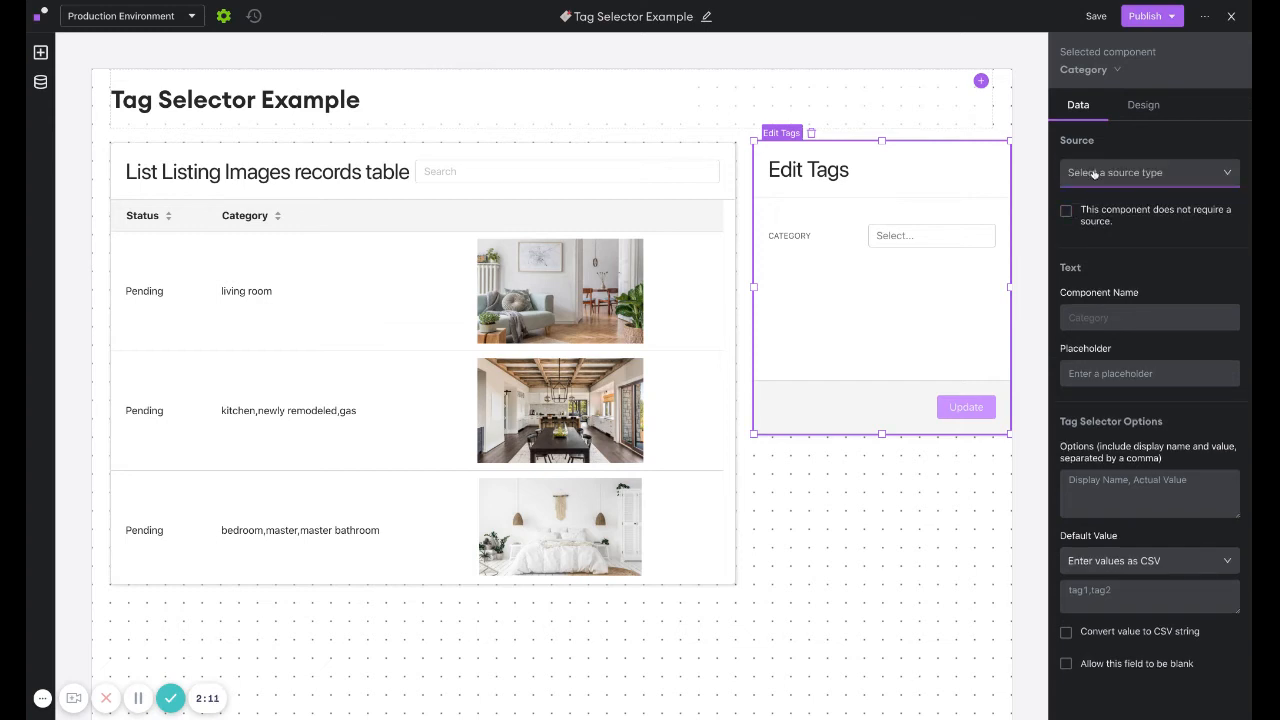
click(1094, 174)
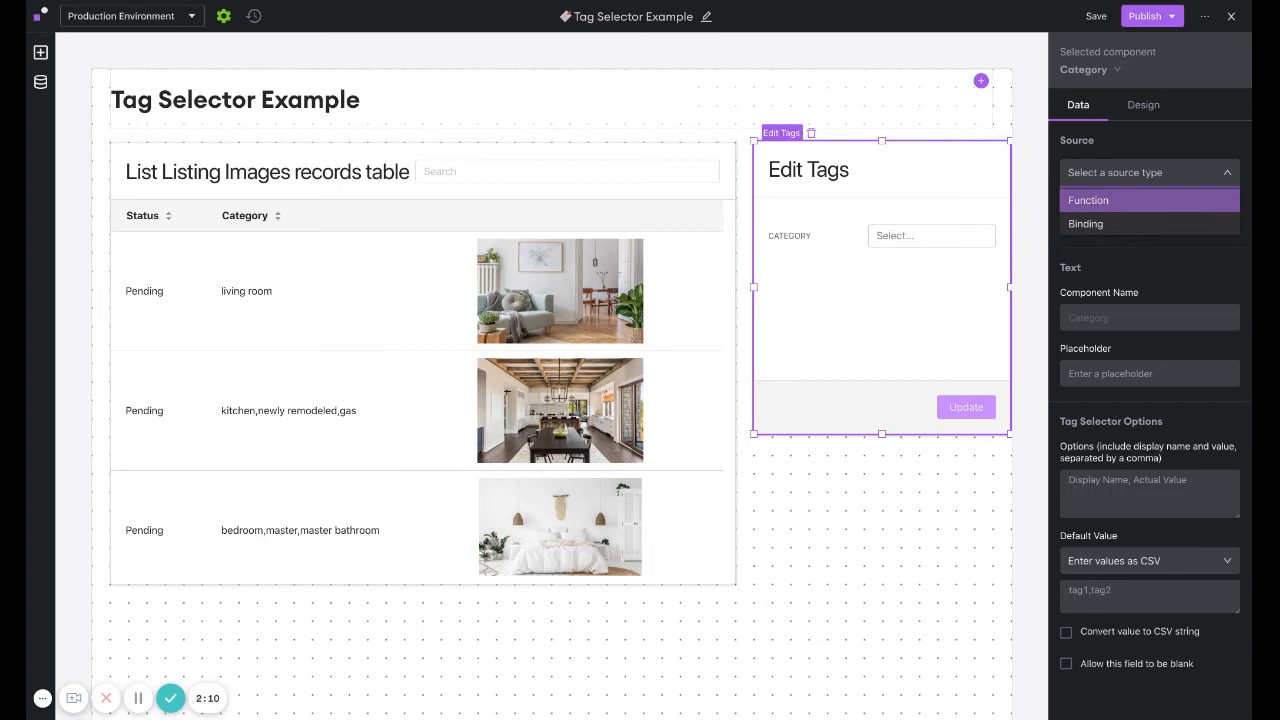
click(1087, 200)
click(1090, 205)
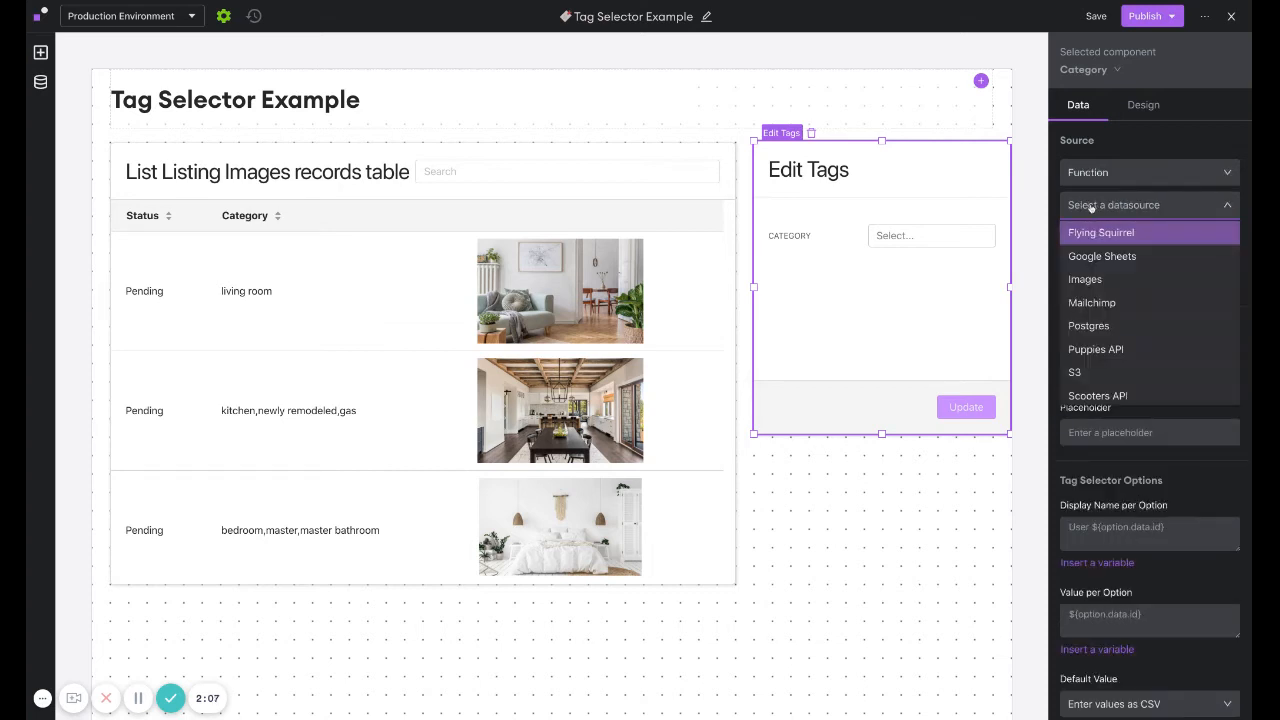
click(1097, 281)
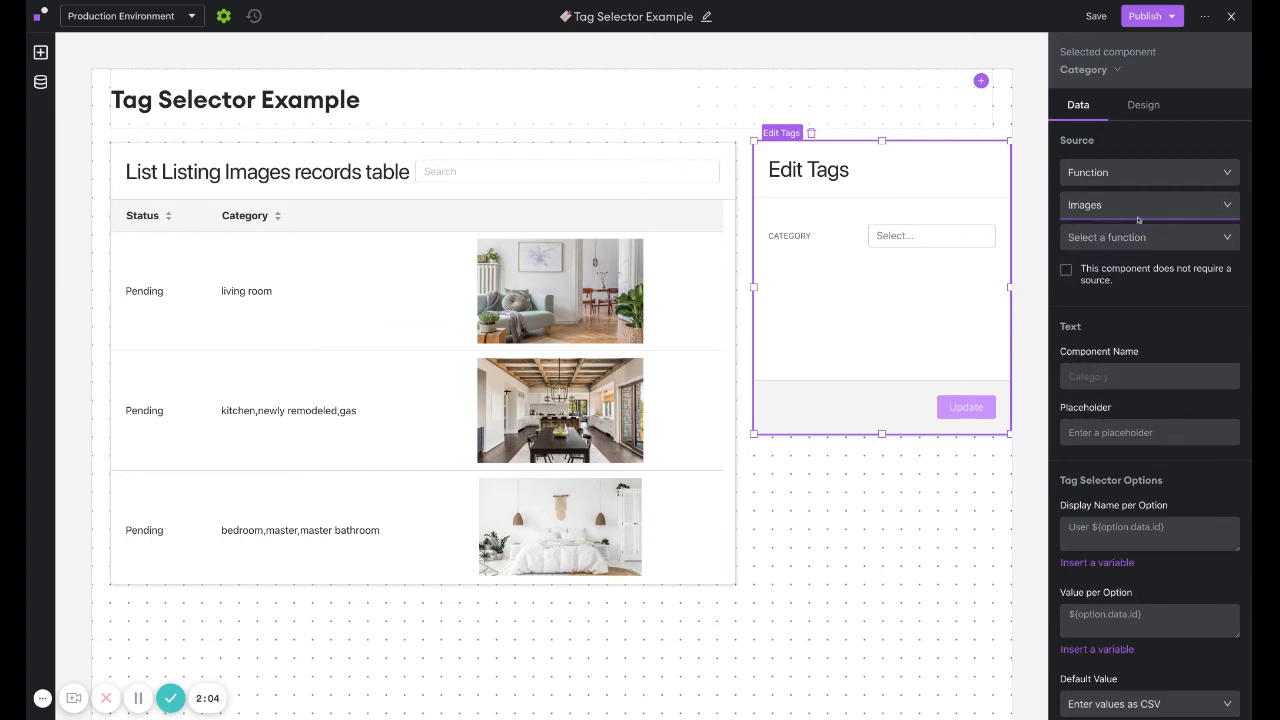
click(1086, 237)
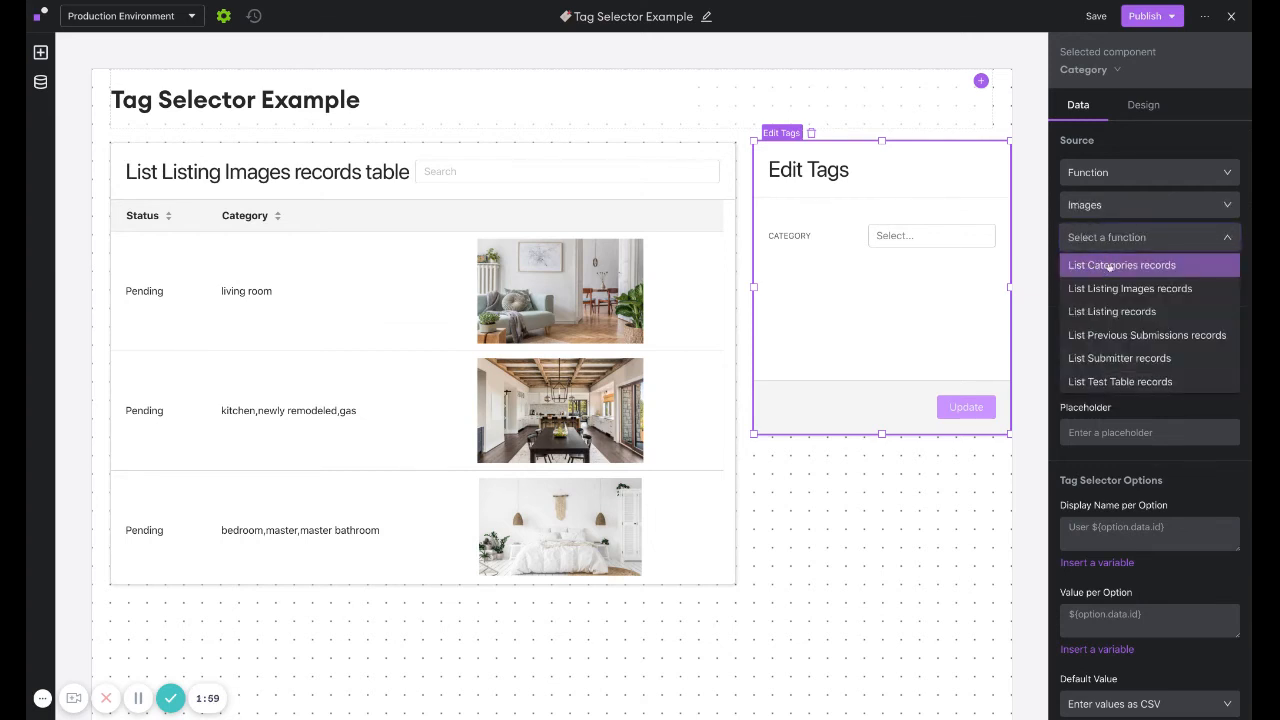
click(1109, 266)
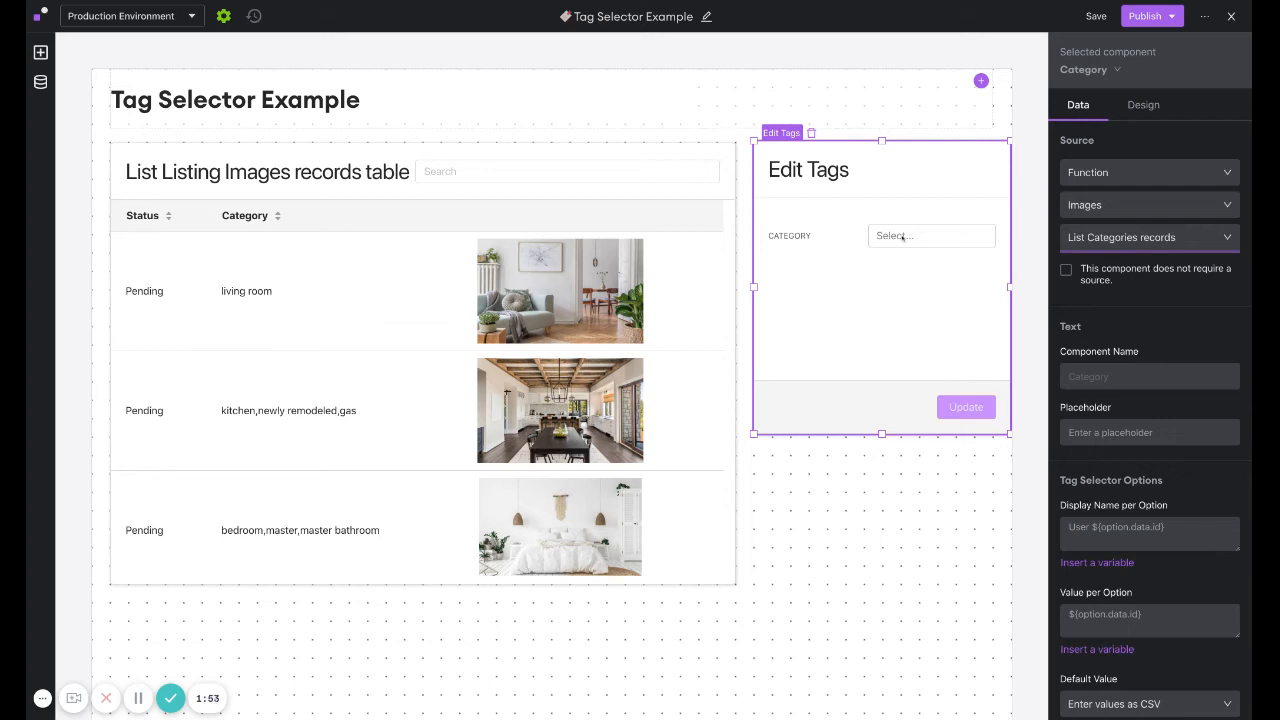
Step: Set both the display name and the value per tag option to the variable ${option.data.Name}
scroll(1125, 470, down, 2)
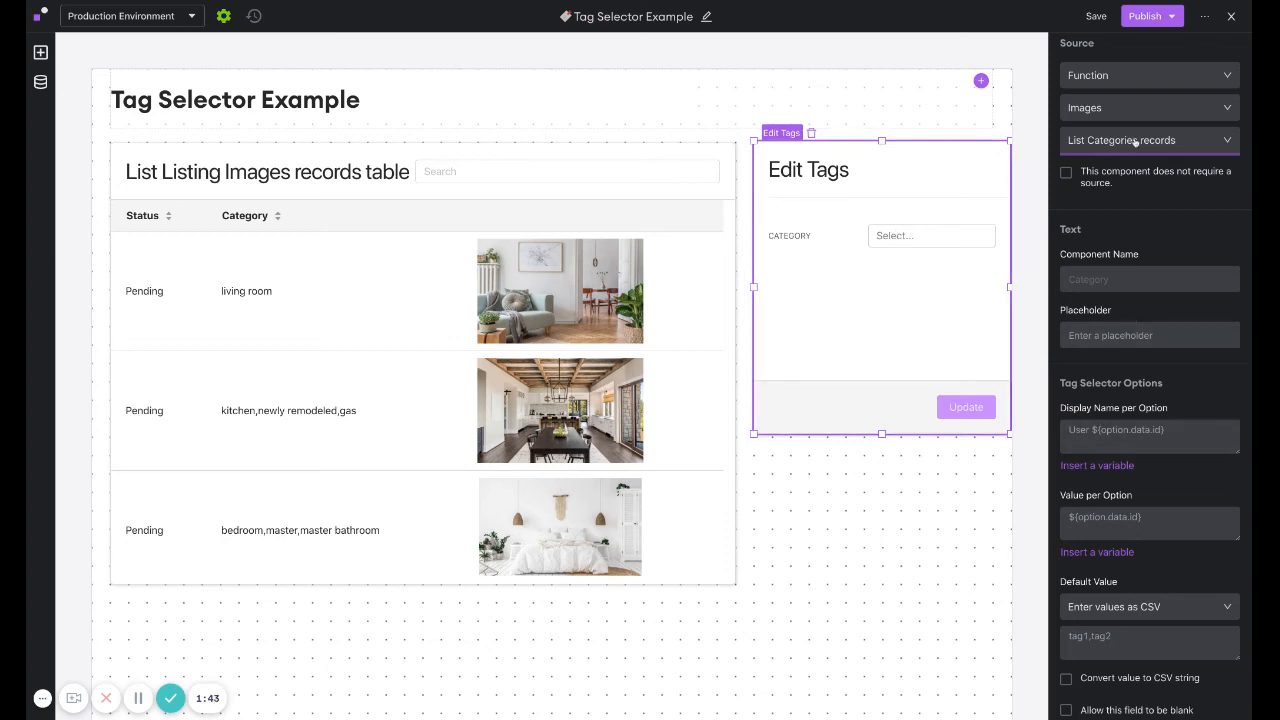
click(1077, 466)
mouse_move(1100, 491)
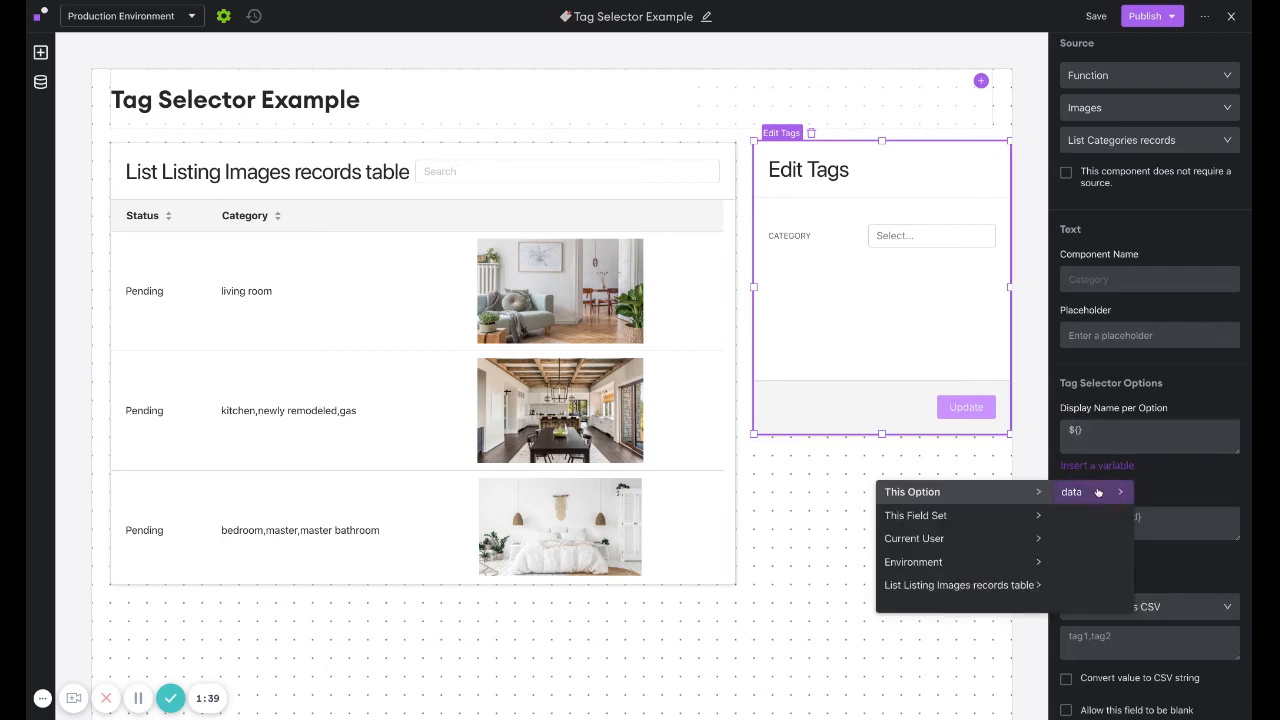
click(1078, 516)
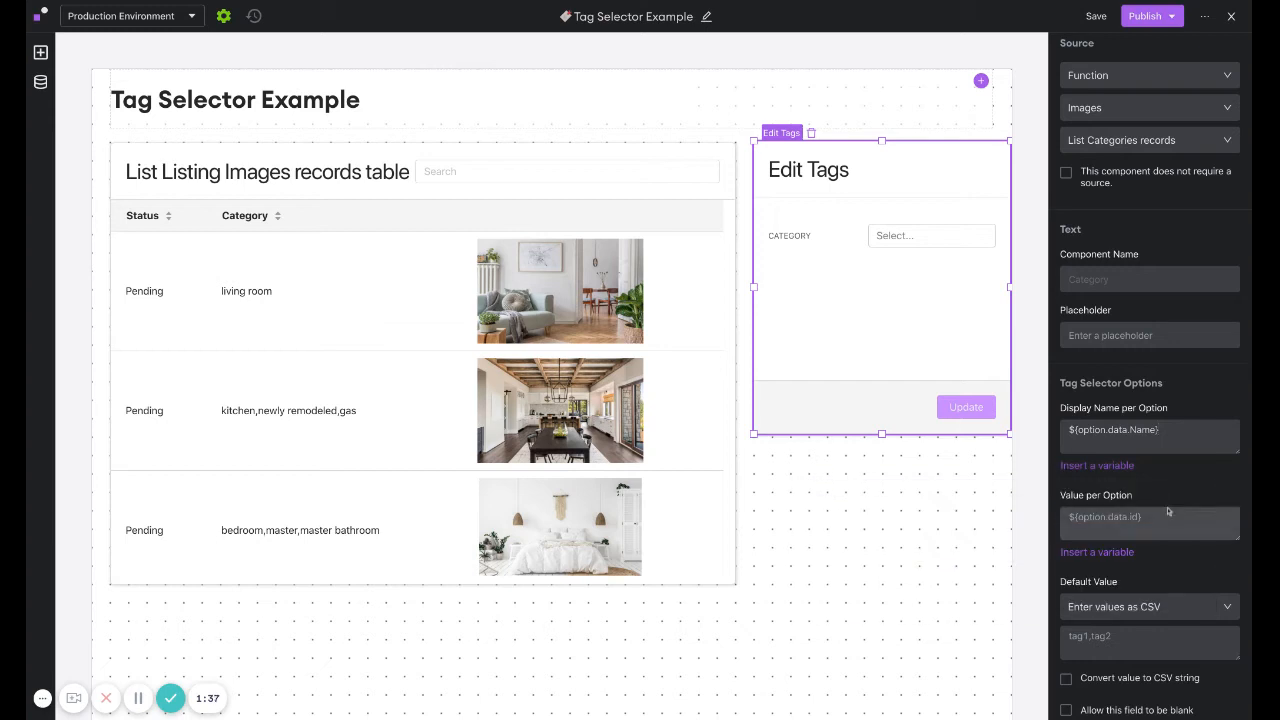
click(1086, 531)
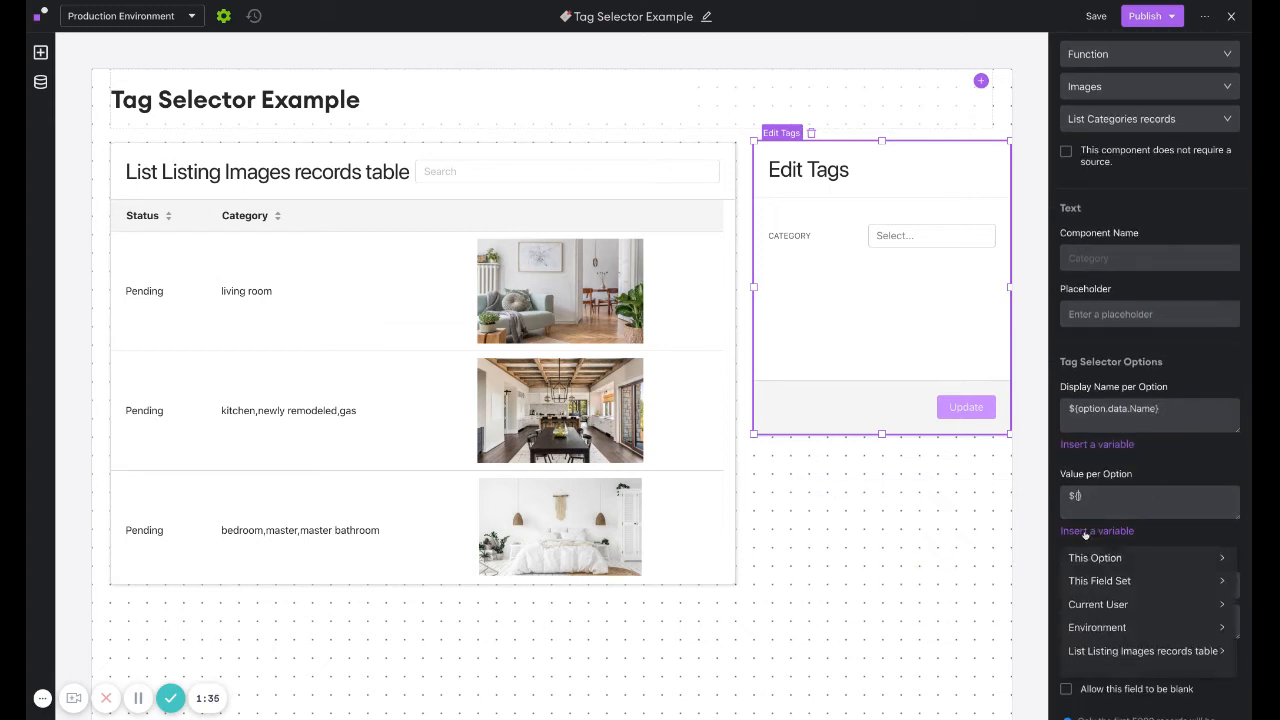
mouse_move(1090, 557)
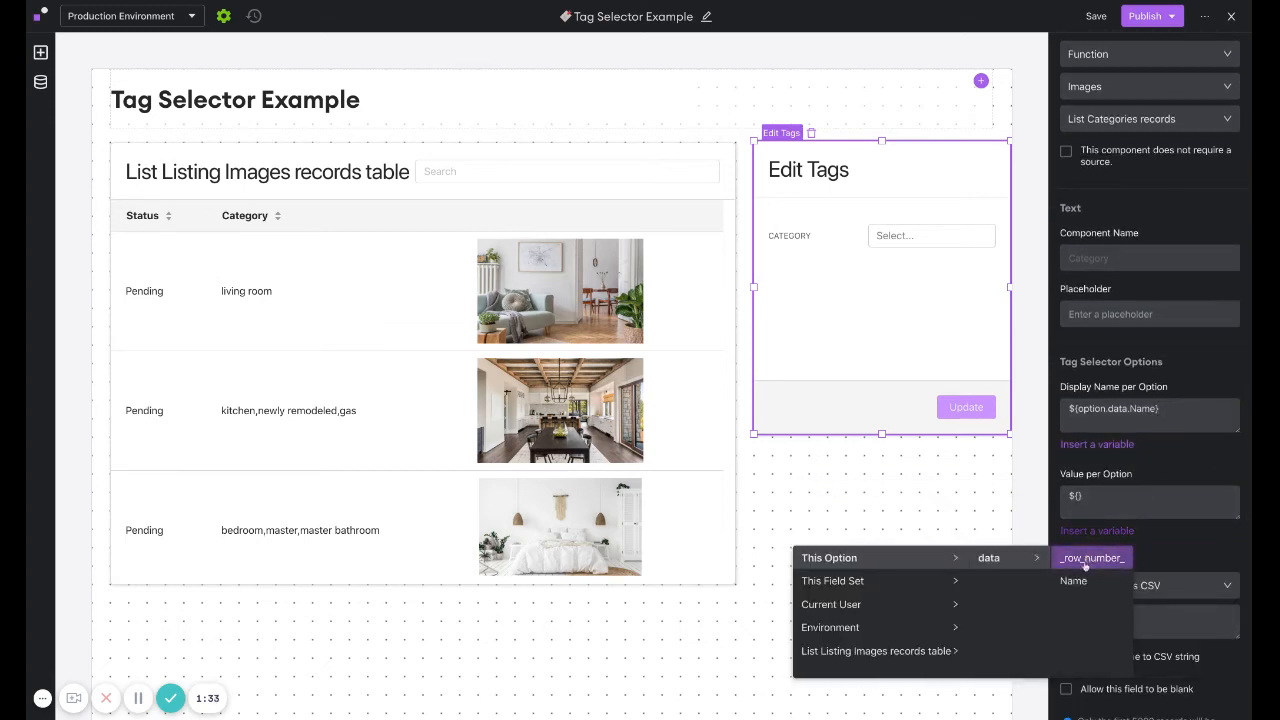
click(1078, 582)
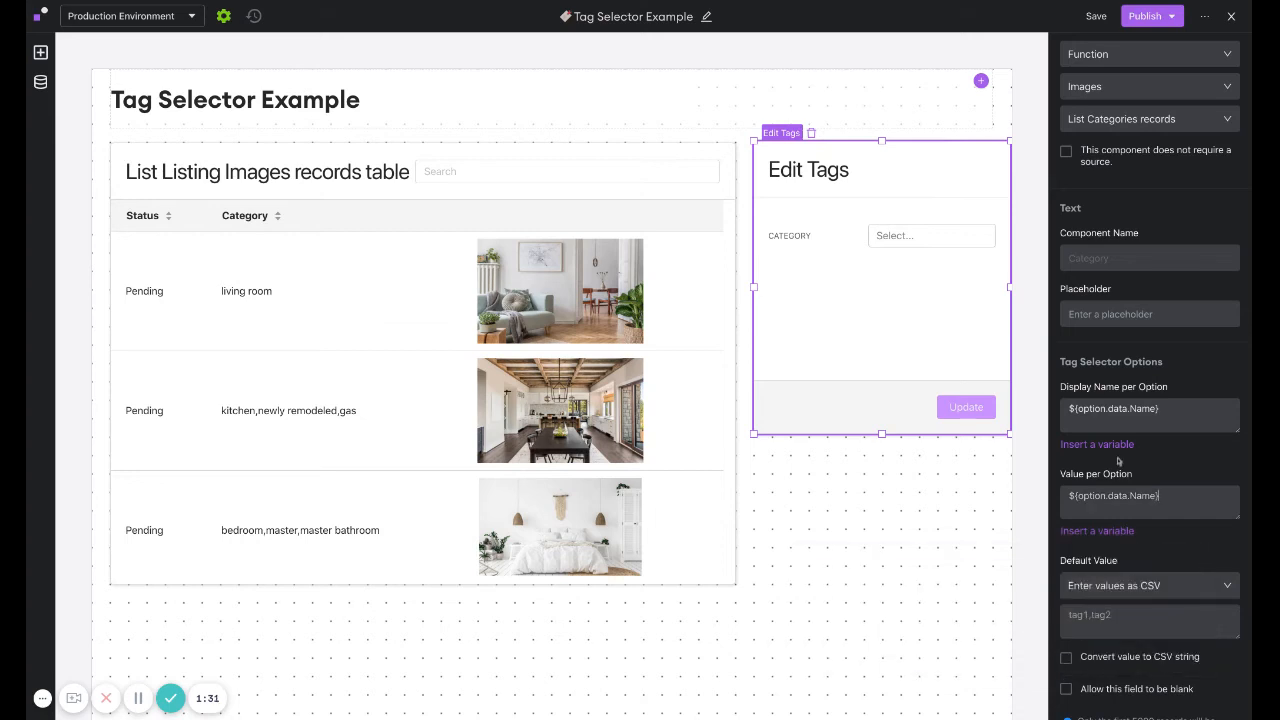
click(1159, 496)
Step: Bind the tag selector's default value to the listing images table's selected row Category, and enable converting the value to a CSV string
scroll(1130, 512, down, 1)
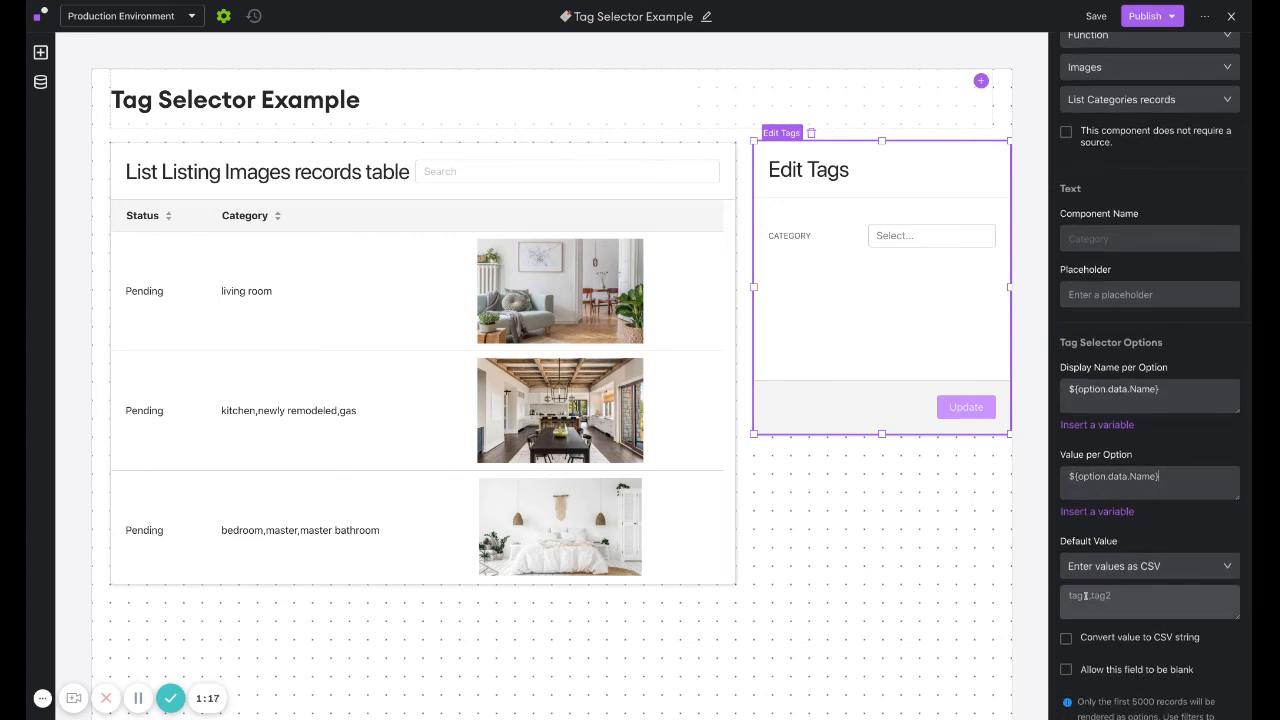
scroll(1083, 594, down, 1)
scroll(1083, 594, down, 1)
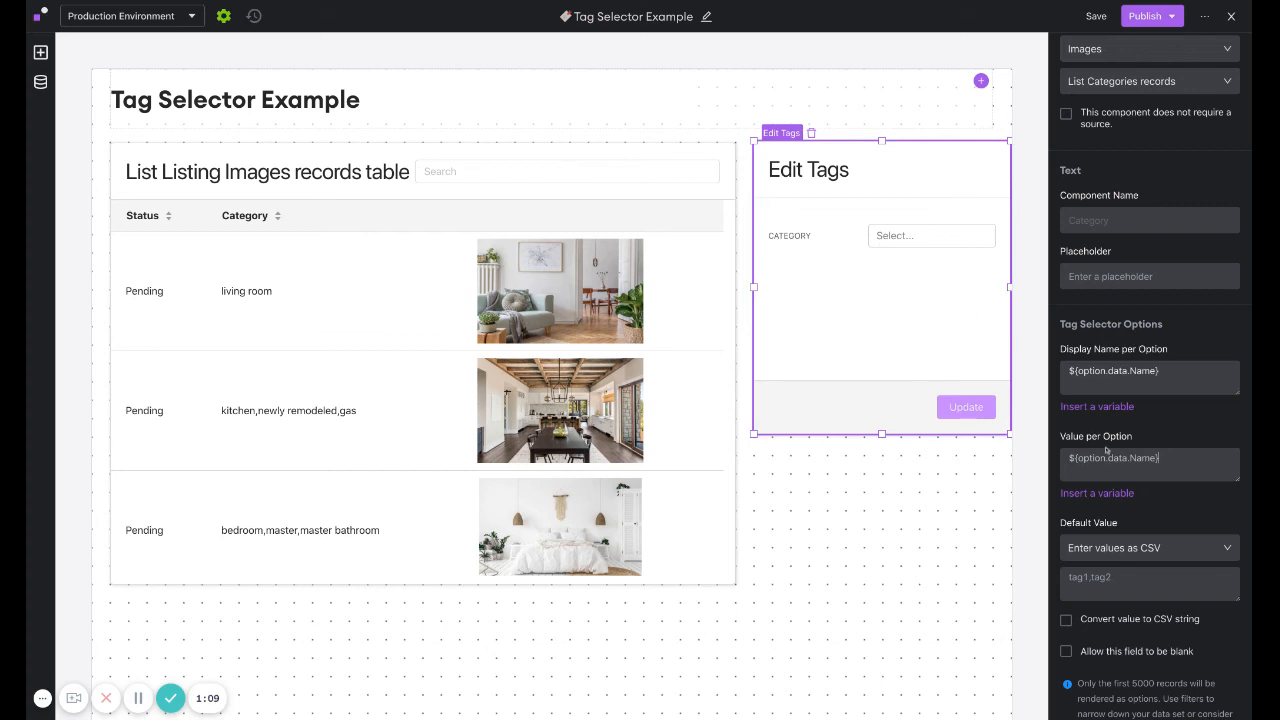
click(1091, 557)
click(1091, 576)
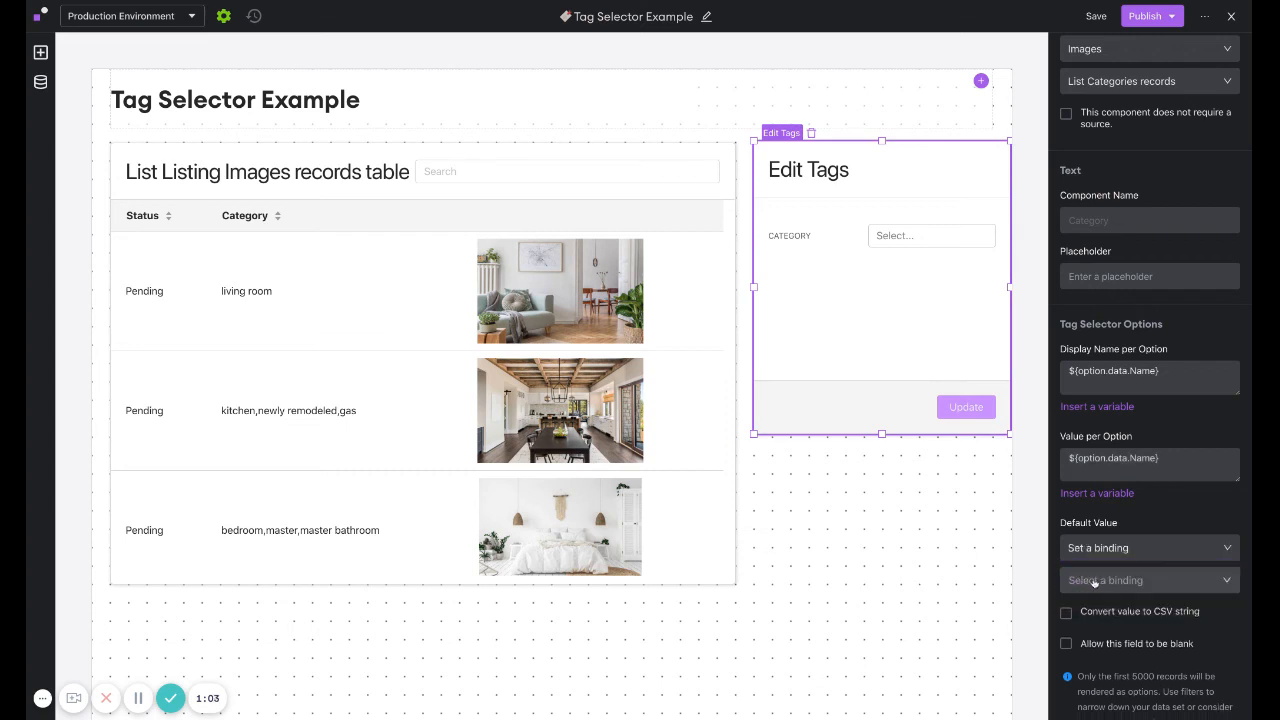
click(1094, 582)
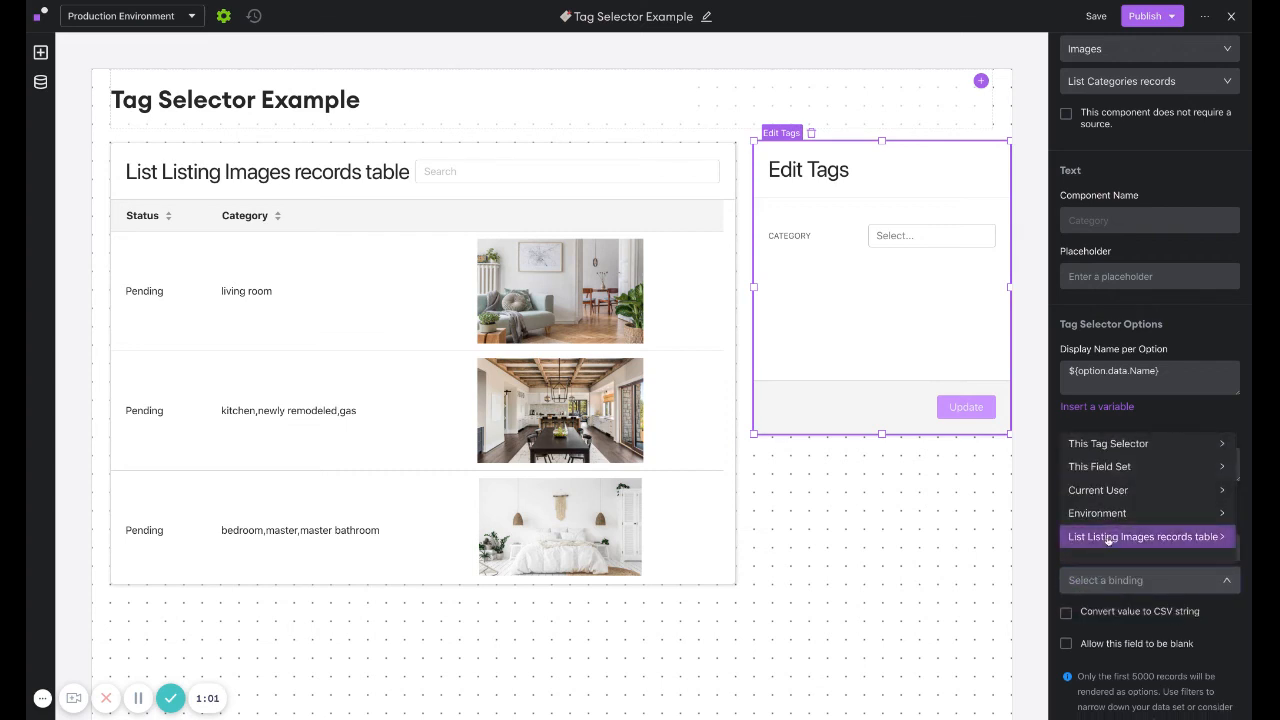
mouse_move(1108, 540)
mouse_move(1195, 443)
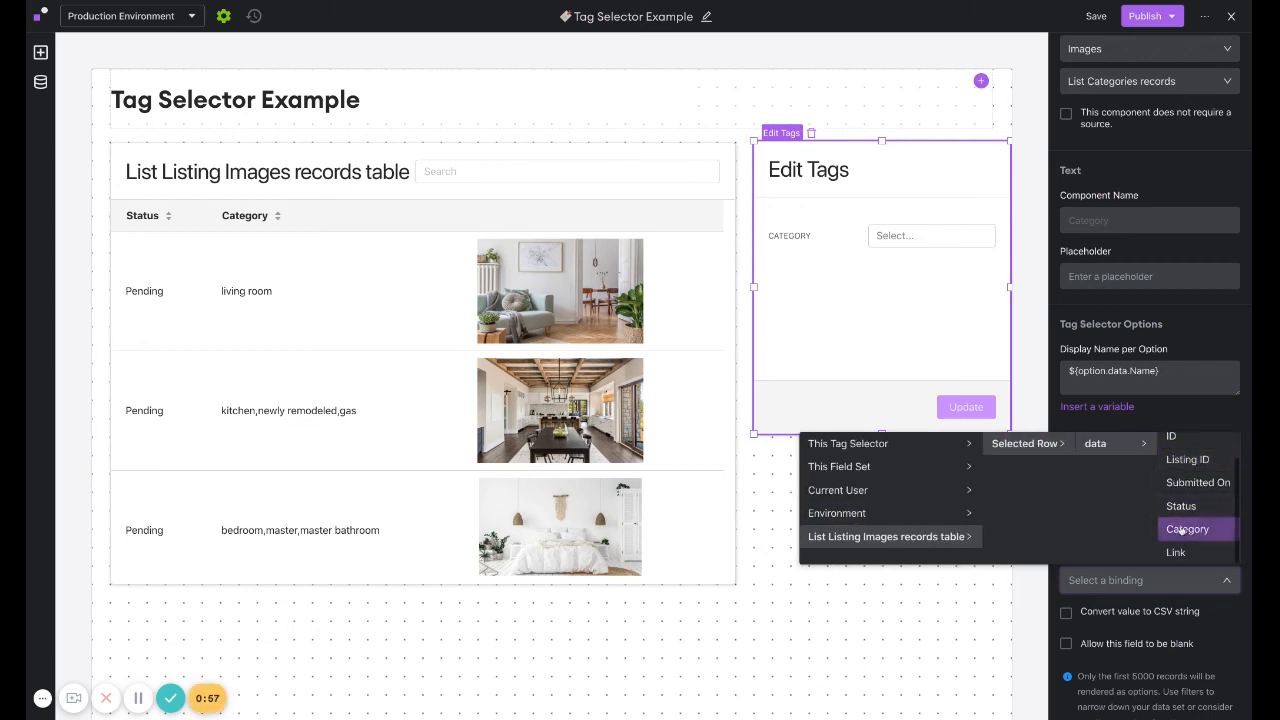
click(1183, 530)
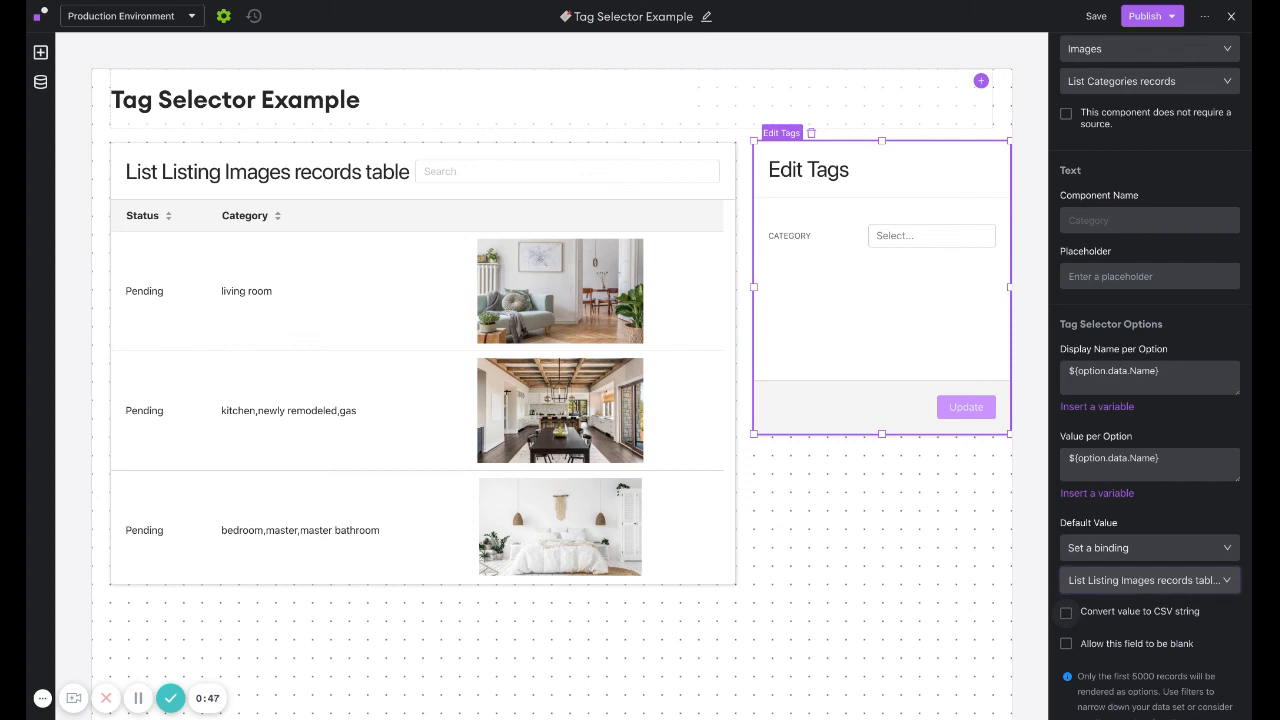
click(1066, 612)
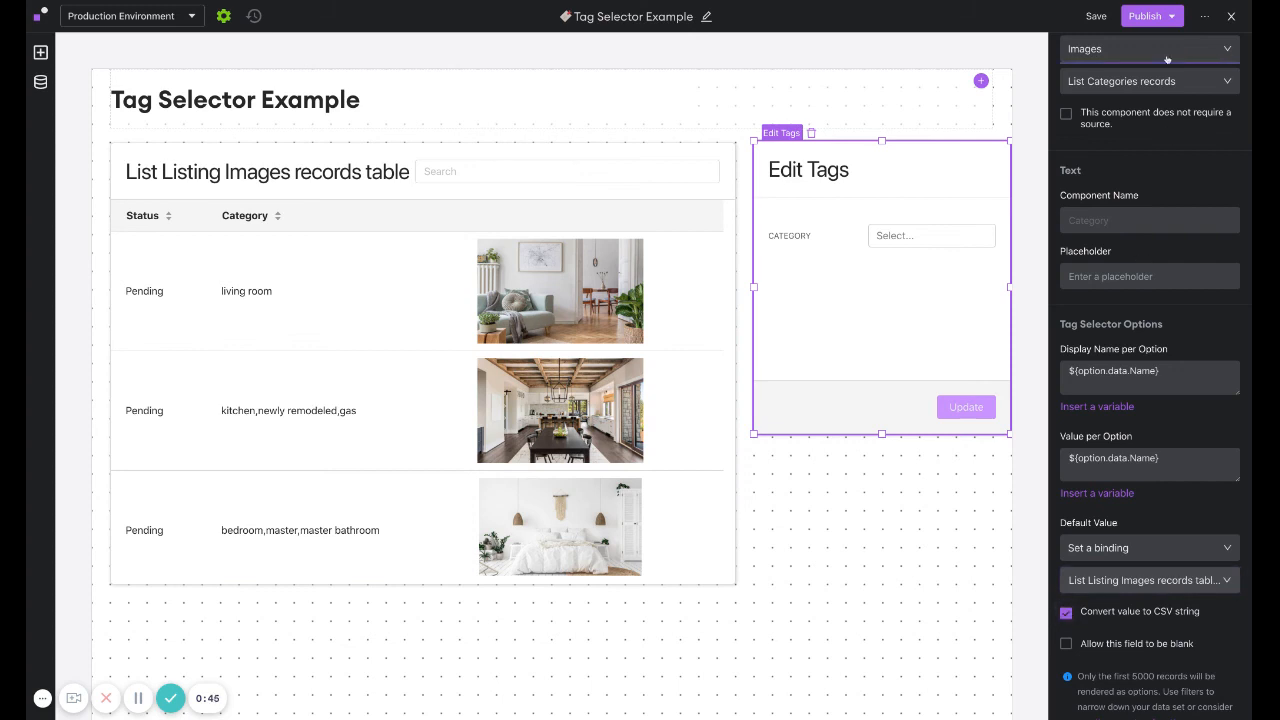
Step: Publish the app to the Production and Staging environments and exit the editor
click(1160, 18)
click(1166, 193)
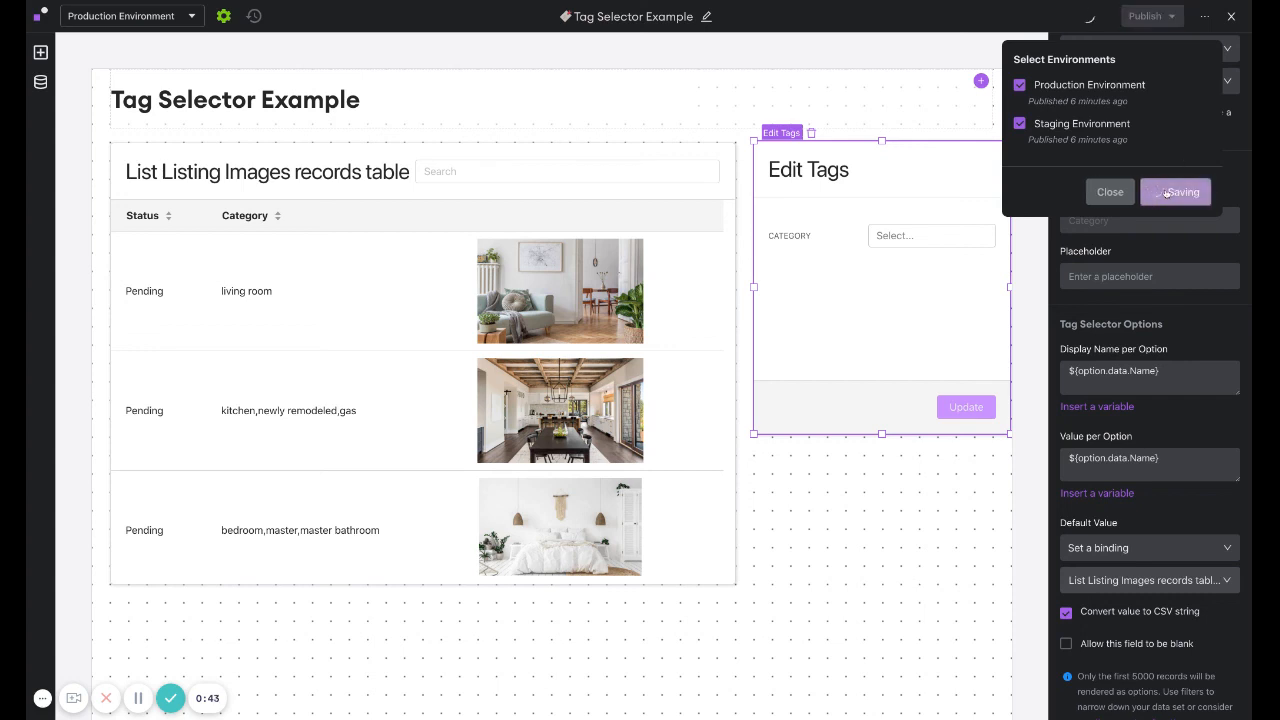
click(1232, 18)
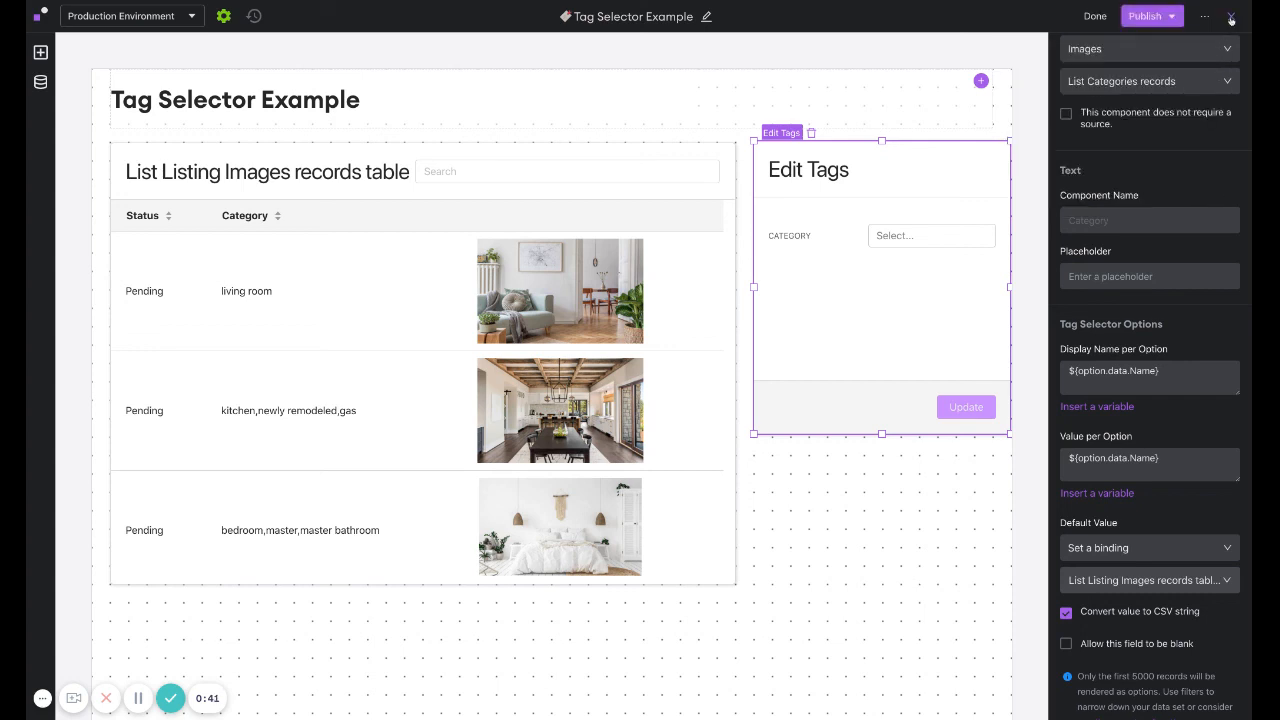
click(1232, 18)
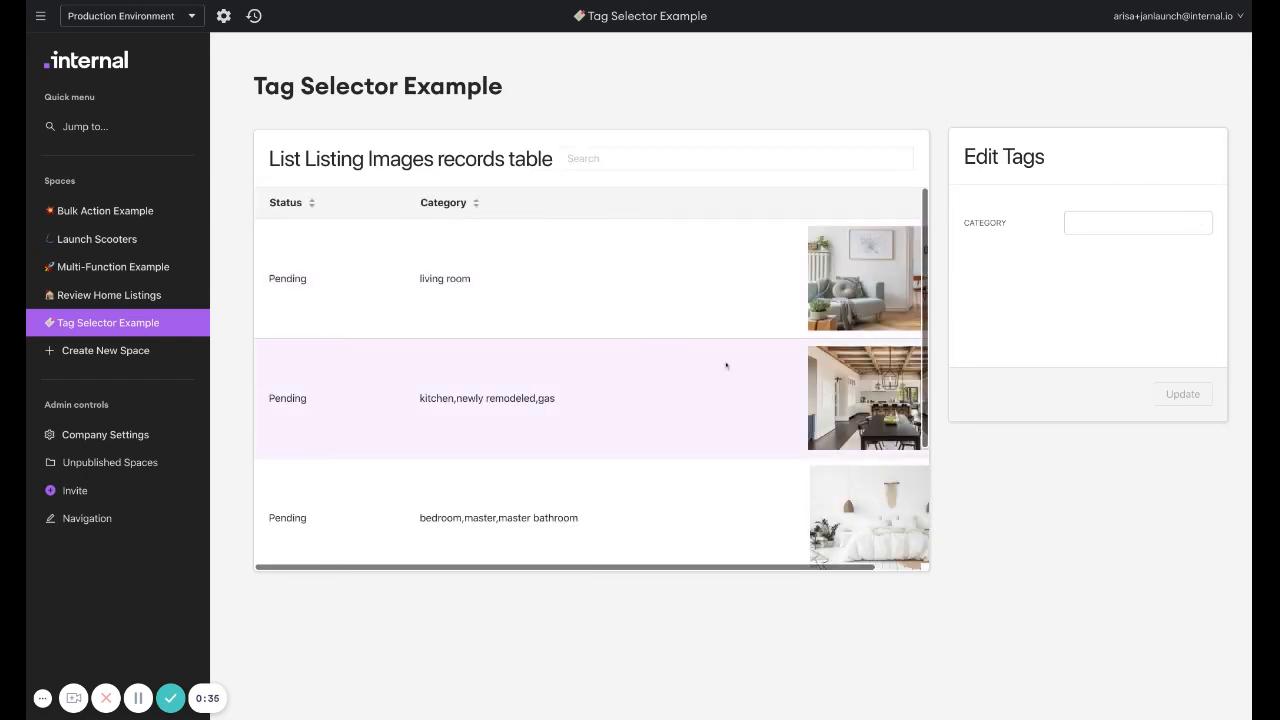
Step: Check the Edit Tags form's Category tags for the living room, kitchen and bedroom images by selecting each row in turn
click(530, 275)
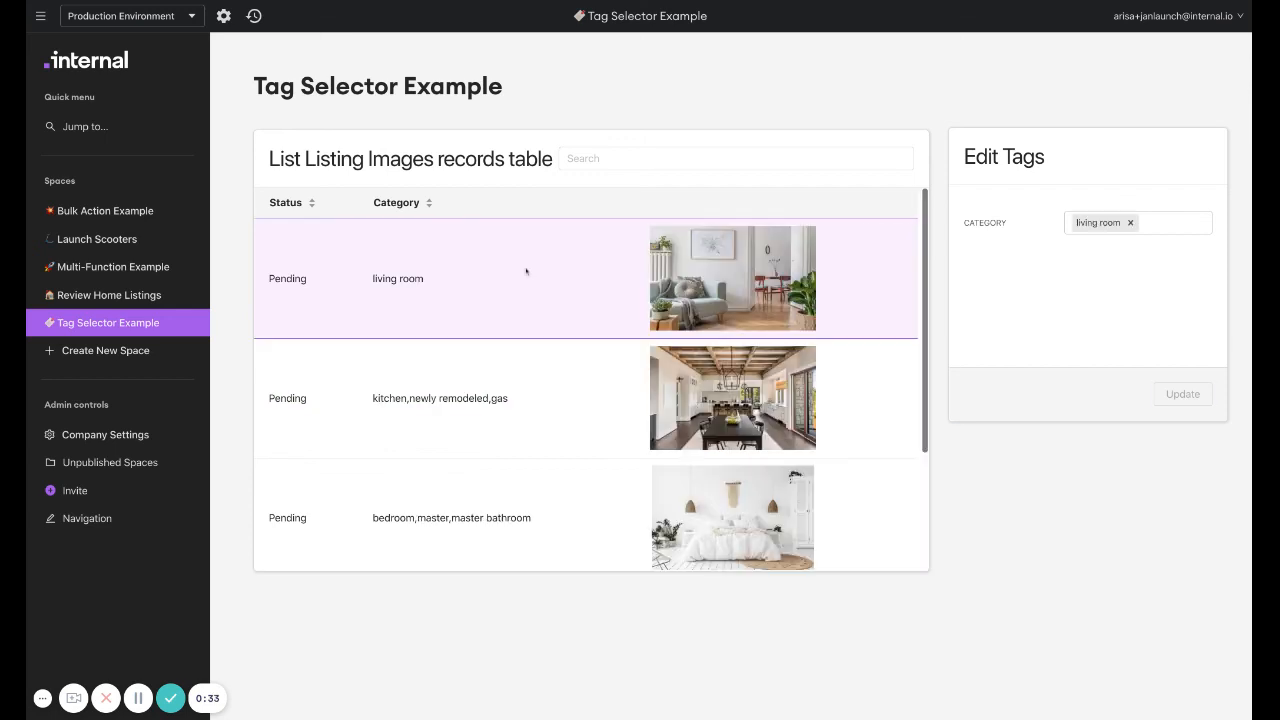
click(1105, 225)
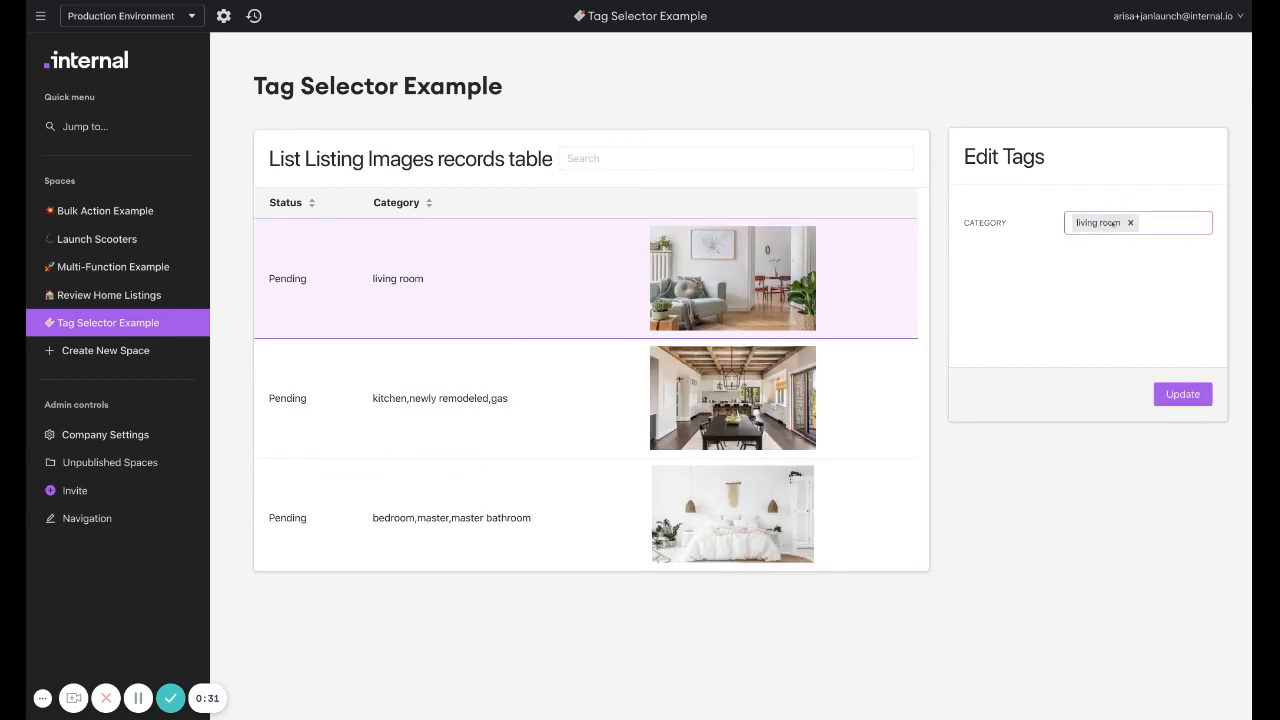
click(603, 402)
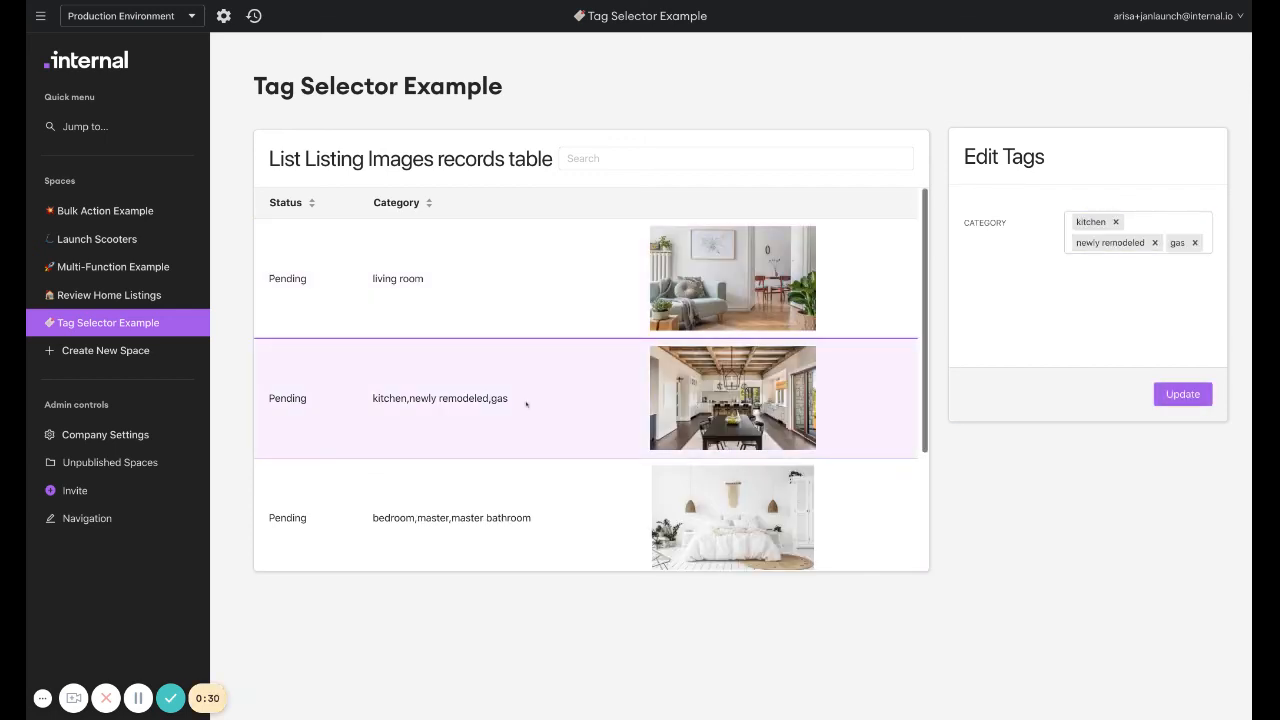
click(520, 502)
Step: Select the exterior image's row and add the tags newly remodeled and kitchen to its Category in the Edit Tags form
scroll(518, 510, down, 1)
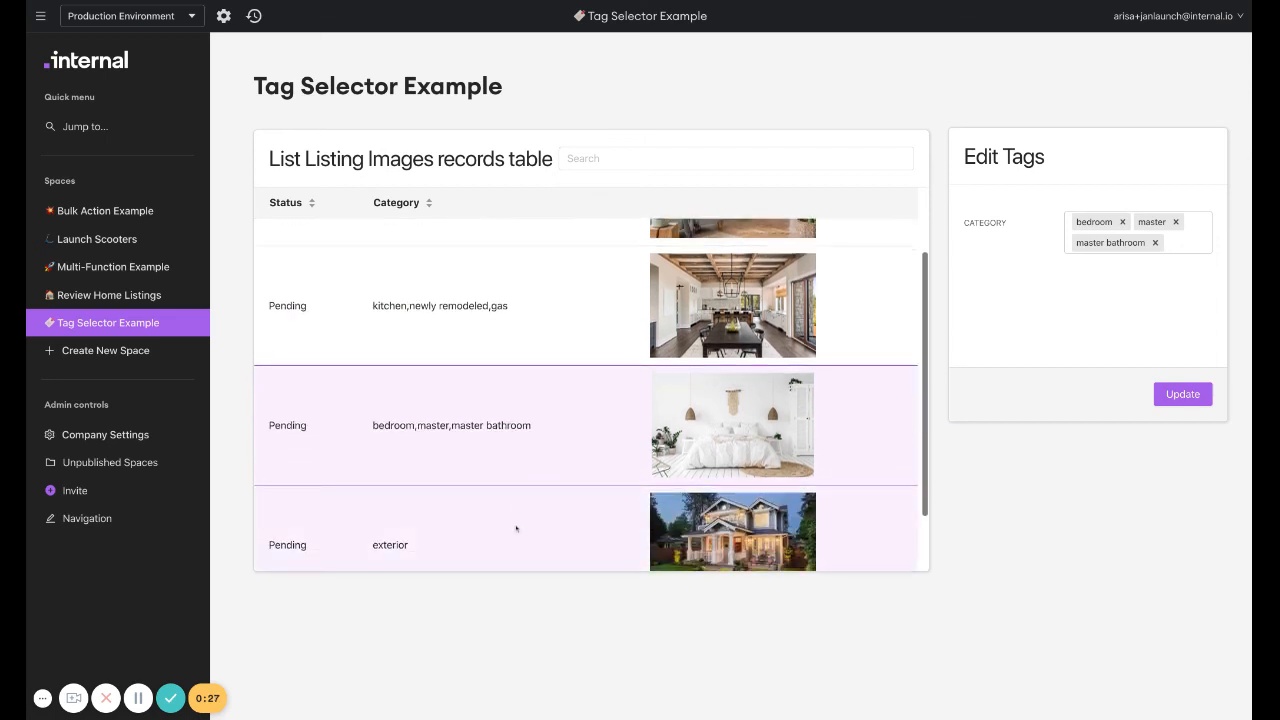
click(516, 528)
click(1150, 222)
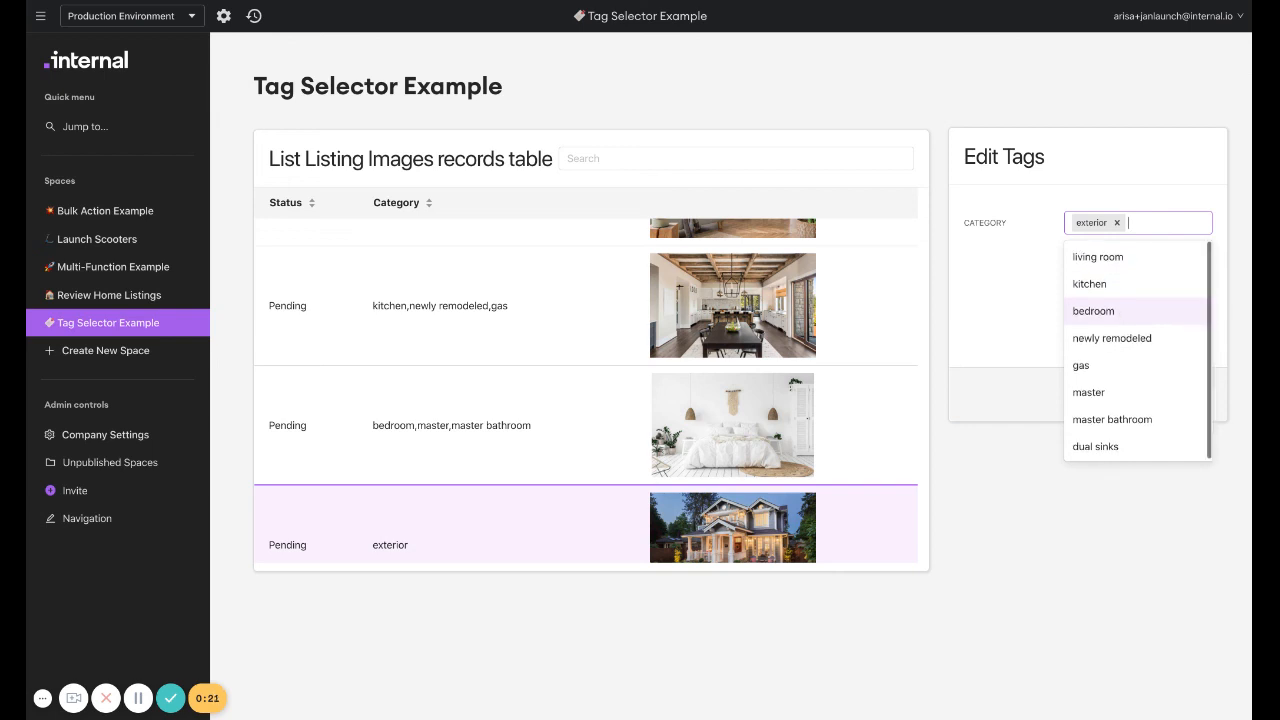
click(1110, 340)
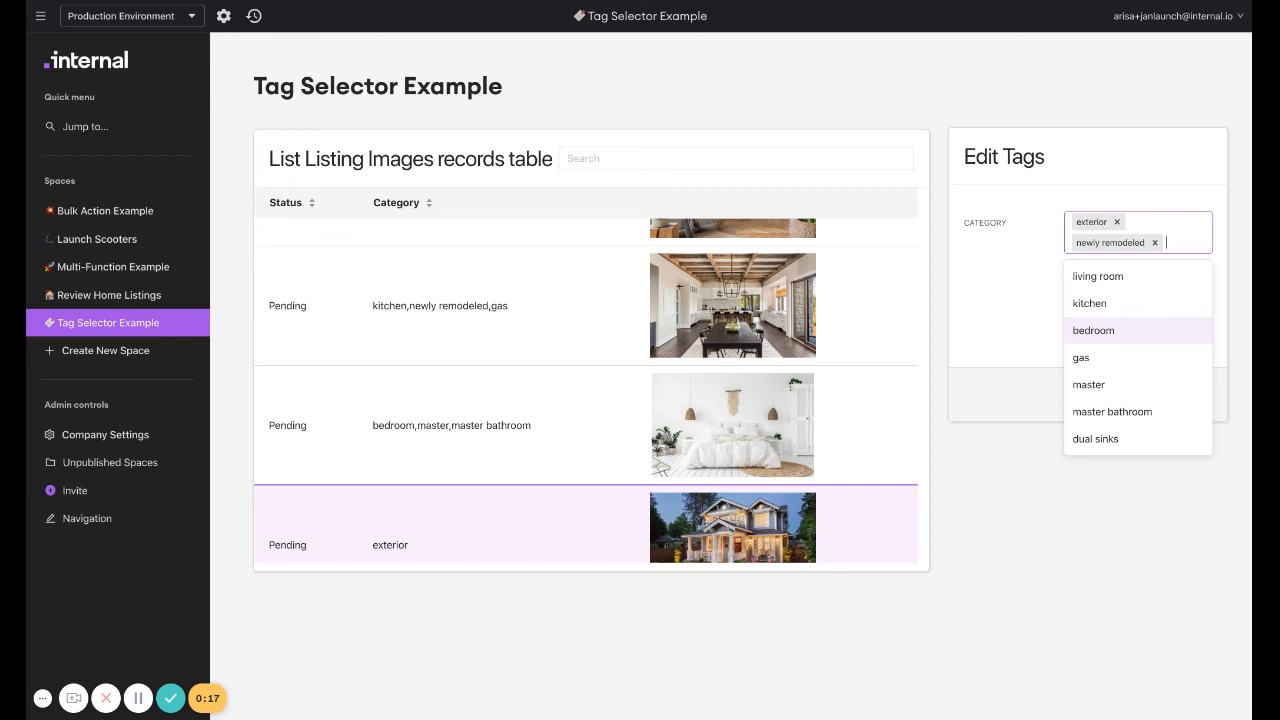
click(1097, 303)
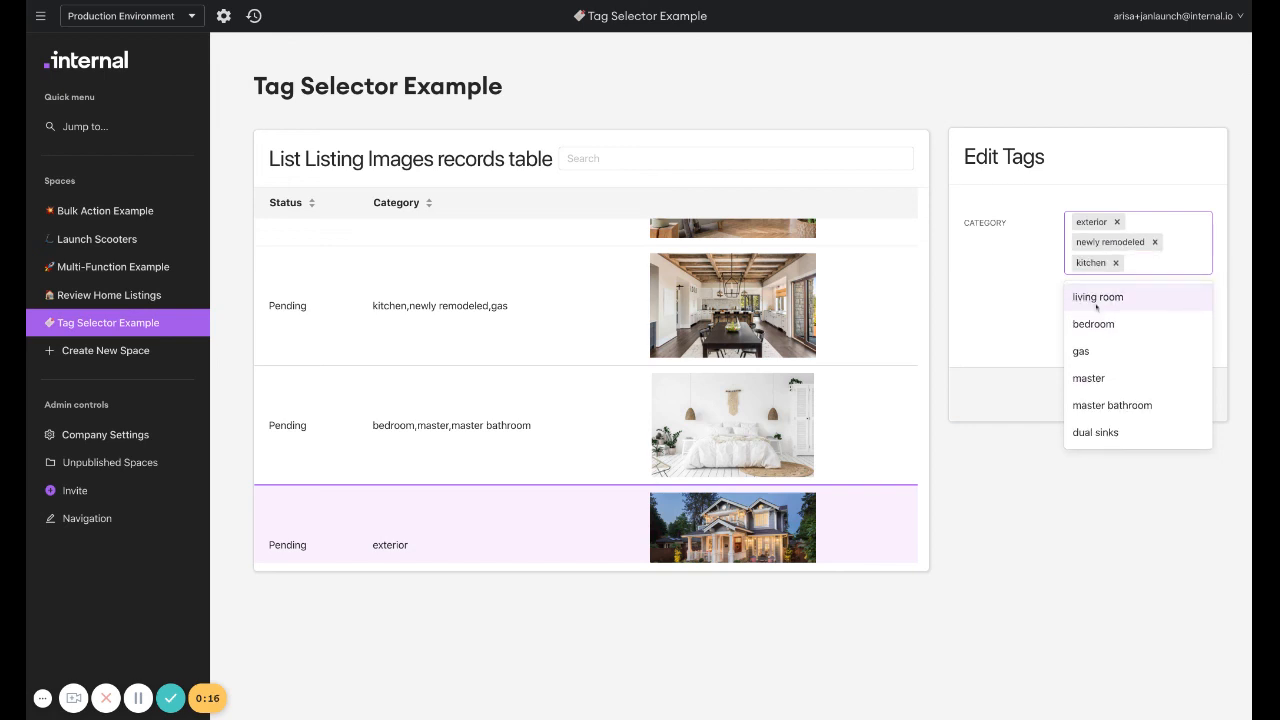
click(1010, 310)
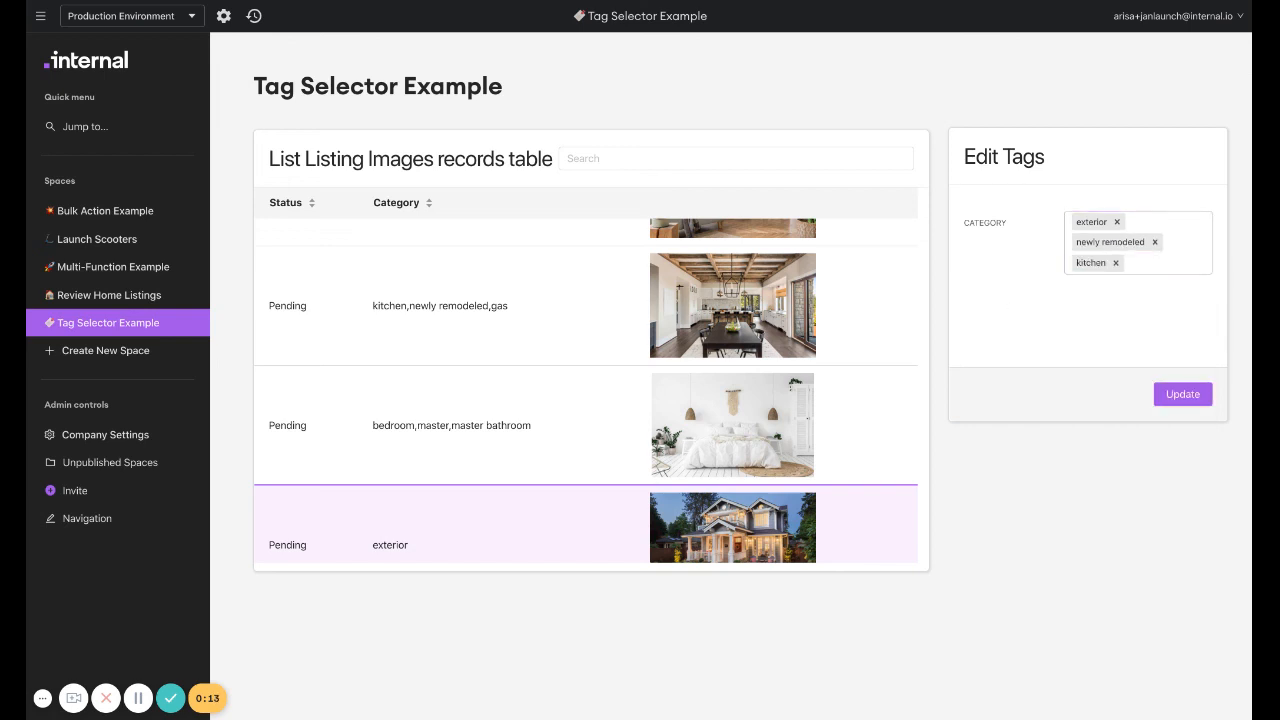